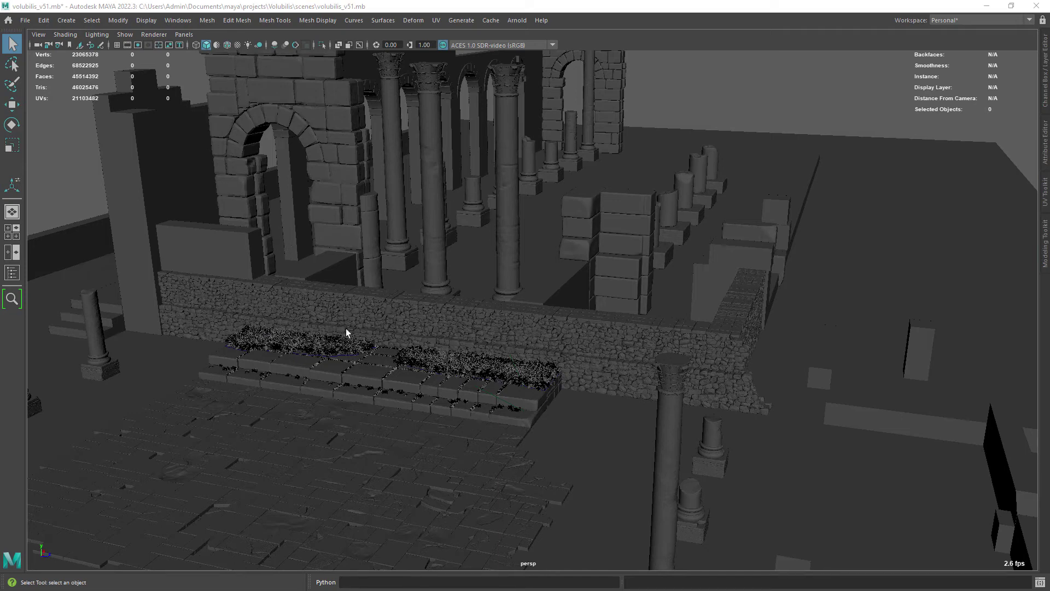
Examine the stone brick walls around the ruins from several angles.
{"action": "left_click_drag", "start_coordinate": [557, 350], "coordinate": [449, 325], "text": "alt"}
{"action": "scroll", "coordinate": [553, 403], "scroll_direction": "up", "scroll_amount": 6}
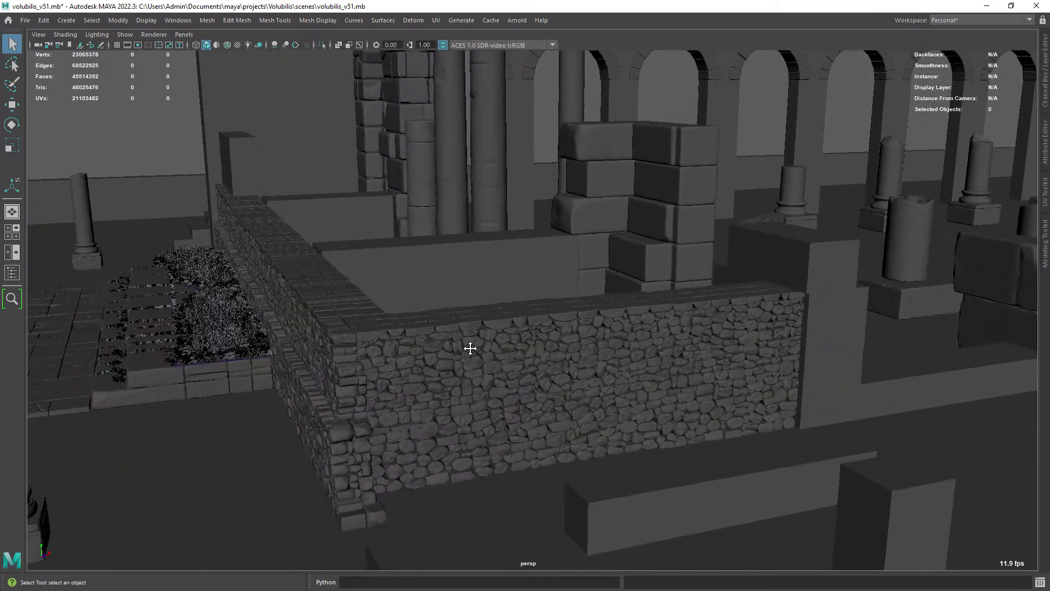
{"action": "middle_click_drag", "start_coordinate": [468, 347], "coordinate": [502, 368], "text": "alt"}
{"action": "left_click_drag", "start_coordinate": [502, 368], "coordinate": [487, 343], "text": "alt"}
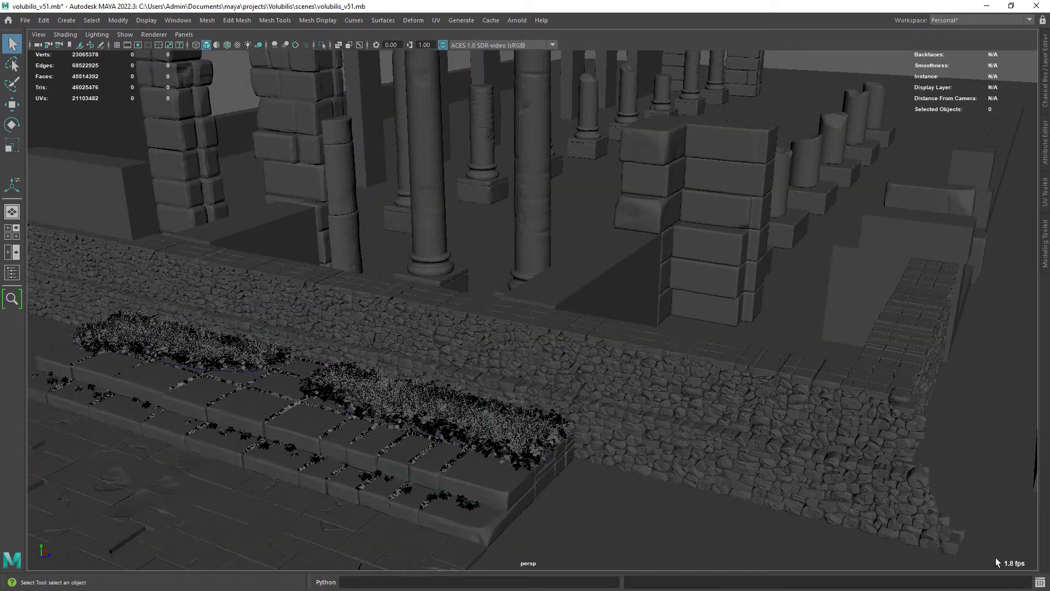
{"action": "left_click_drag", "start_coordinate": [753, 367], "coordinate": [535, 378], "text": "alt"}
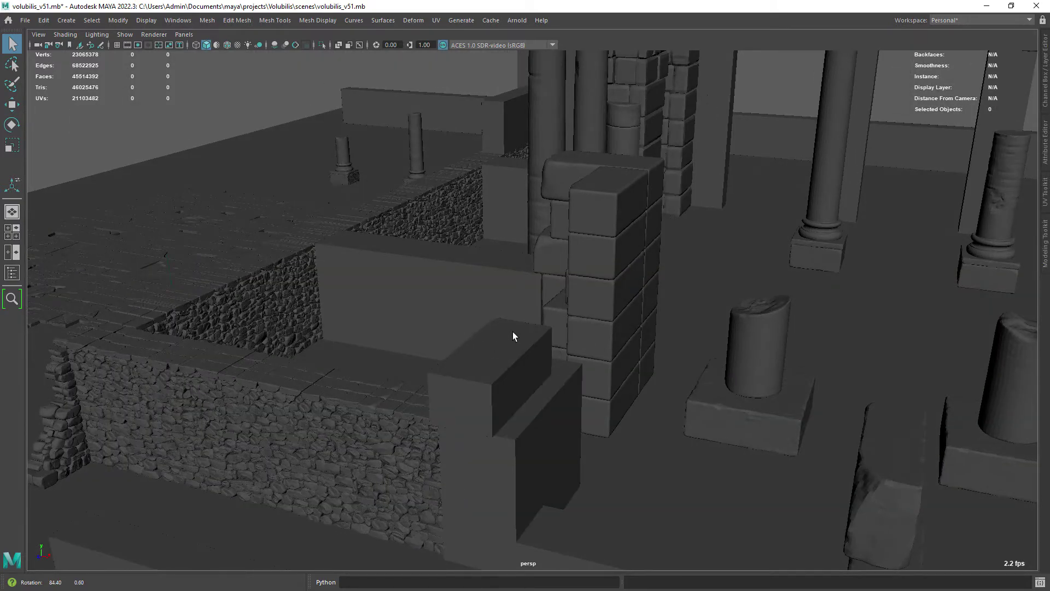
{"action": "left_click_drag", "start_coordinate": [511, 332], "coordinate": [516, 328], "text": "alt"}
{"action": "middle_click_drag", "start_coordinate": [432, 296], "coordinate": [519, 344], "text": "alt"}
{"action": "left_click_drag", "start_coordinate": [449, 341], "coordinate": [595, 378], "text": "alt"}
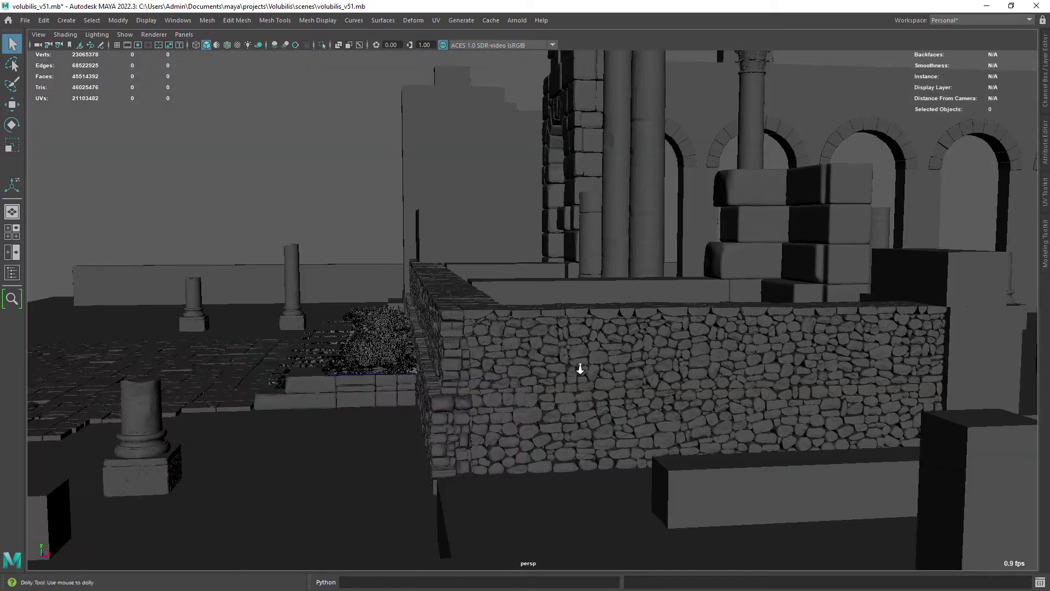
{"action": "scroll", "coordinate": [593, 375], "scroll_direction": "down", "scroll_amount": 2}
{"action": "left_click_drag", "start_coordinate": [452, 326], "coordinate": [615, 334], "text": "alt"}
Hide layer14 to examine the scene without the stone brick walls, and make the layer visible again.
{"action": "left_click", "coordinate": [1042, 100]}
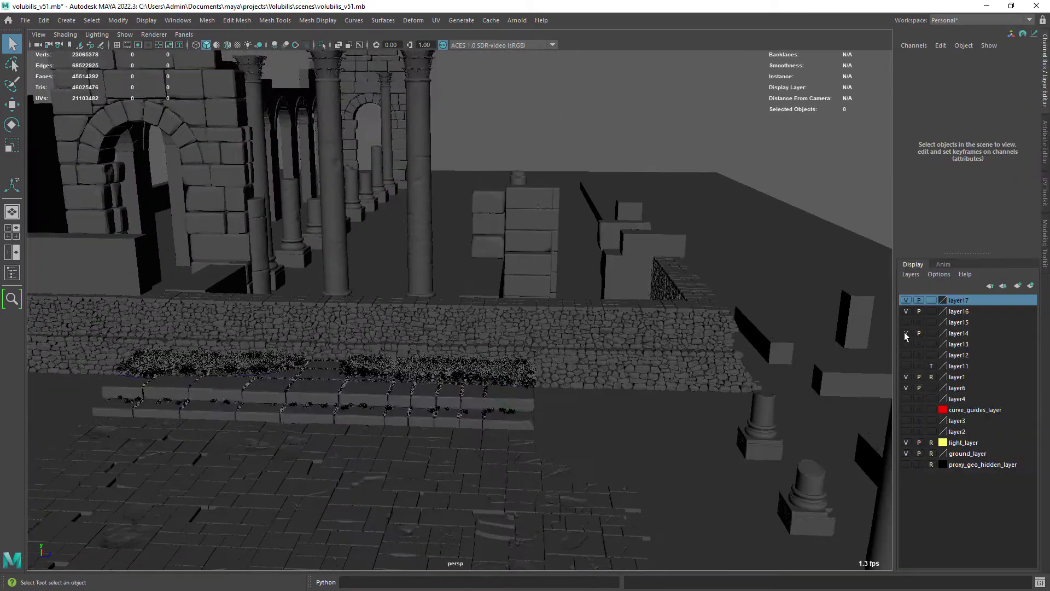
{"action": "left_click", "coordinate": [907, 333]}
{"action": "left_click_drag", "start_coordinate": [754, 356], "coordinate": [629, 356], "text": "alt"}
{"action": "mouse_move", "coordinate": [656, 378]}
{"action": "right_mouse_down", "text": "alt"}
{"action": "mouse_move", "coordinate": [677, 391]}
{"action": "mouse_move", "coordinate": [654, 366]}
{"action": "right_mouse_up", "text": "alt"}
{"action": "middle_click_drag", "start_coordinate": [654, 366], "coordinate": [663, 369], "text": "alt"}
{"action": "left_click_drag", "start_coordinate": [662, 369], "coordinate": [588, 358], "text": "alt"}
{"action": "right_click_drag", "start_coordinate": [588, 359], "coordinate": [613, 374], "text": "alt"}
{"action": "middle_click_drag", "start_coordinate": [613, 373], "coordinate": [569, 357], "text": "alt"}
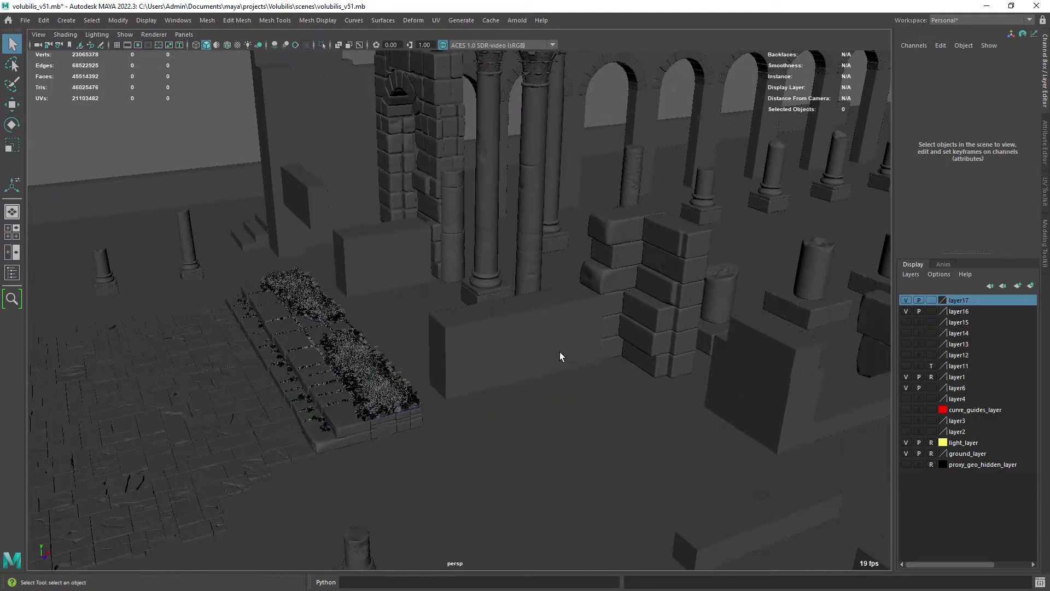
{"action": "right_click_drag", "start_coordinate": [569, 356], "coordinate": [547, 344], "text": "alt"}
{"action": "mouse_move", "coordinate": [547, 344]}
{"action": "left_mouse_down", "text": "alt"}
{"action": "mouse_move", "coordinate": [598, 347]}
{"action": "mouse_move", "coordinate": [582, 382]}
{"action": "mouse_move", "coordinate": [550, 359]}
{"action": "mouse_move", "coordinate": [570, 407]}
{"action": "mouse_move", "coordinate": [617, 387]}
{"action": "mouse_move", "coordinate": [605, 352]}
{"action": "mouse_move", "coordinate": [558, 333]}
{"action": "left_mouse_up", "text": "alt"}
{"action": "right_click_drag", "start_coordinate": [558, 333], "coordinate": [596, 364], "text": "alt"}
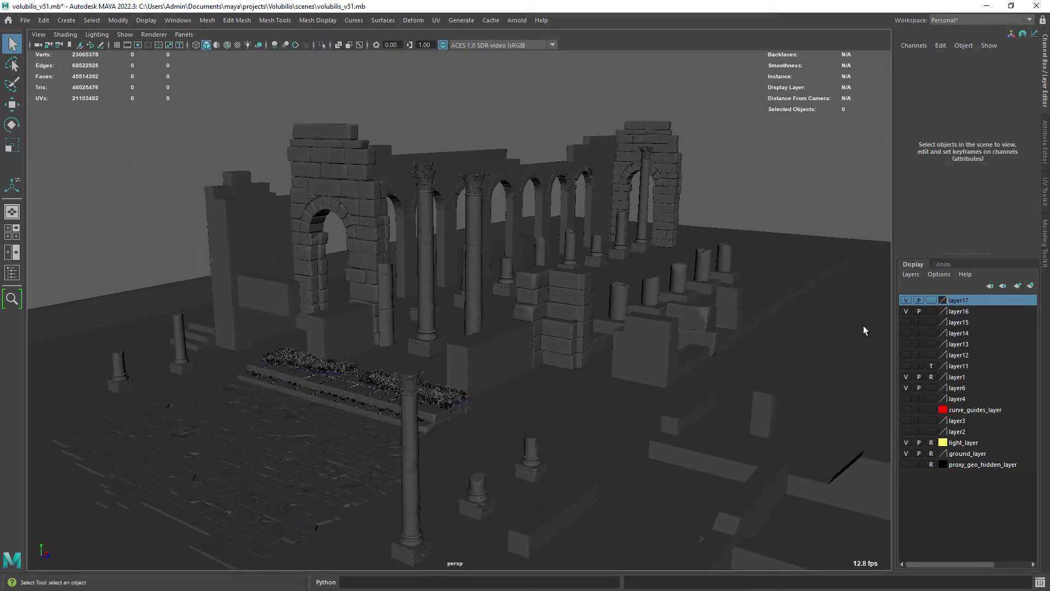
{"action": "left_click", "coordinate": [905, 333]}
Select the broken corner tile of the front wall and open its shape's Object Display attributes.
{"action": "right_click_drag", "start_coordinate": [590, 373], "coordinate": [635, 405], "text": "alt"}
{"action": "middle_click_drag", "start_coordinate": [602, 374], "coordinate": [562, 340], "text": "alt"}
{"action": "left_click", "coordinate": [629, 384]}
{"action": "key", "text": "ctrl+a"}
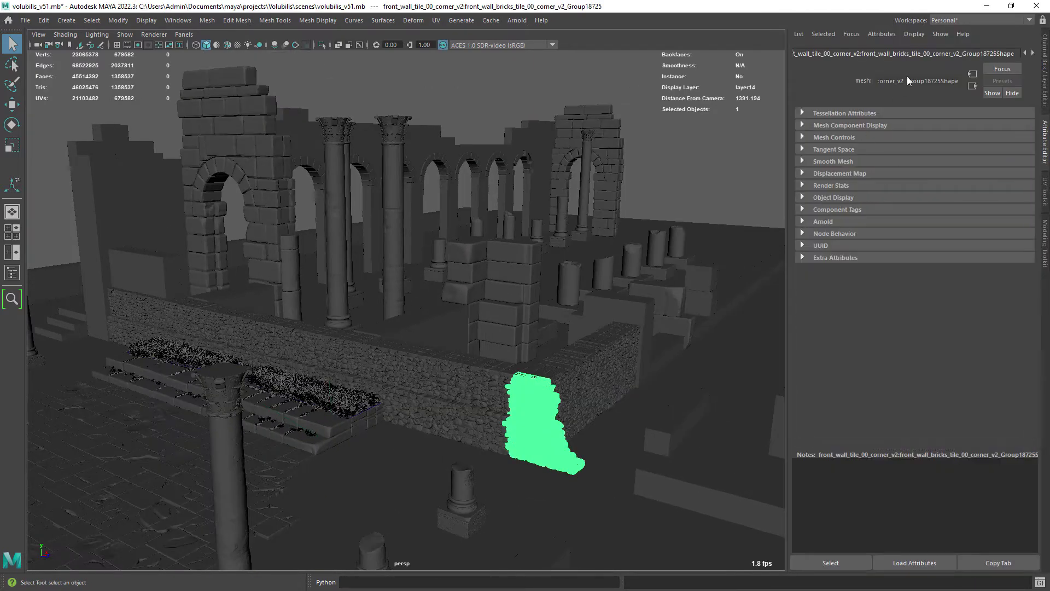
{"action": "left_click", "coordinate": [835, 222]}
{"action": "left_click", "coordinate": [836, 222]}
{"action": "left_click", "coordinate": [832, 196]}
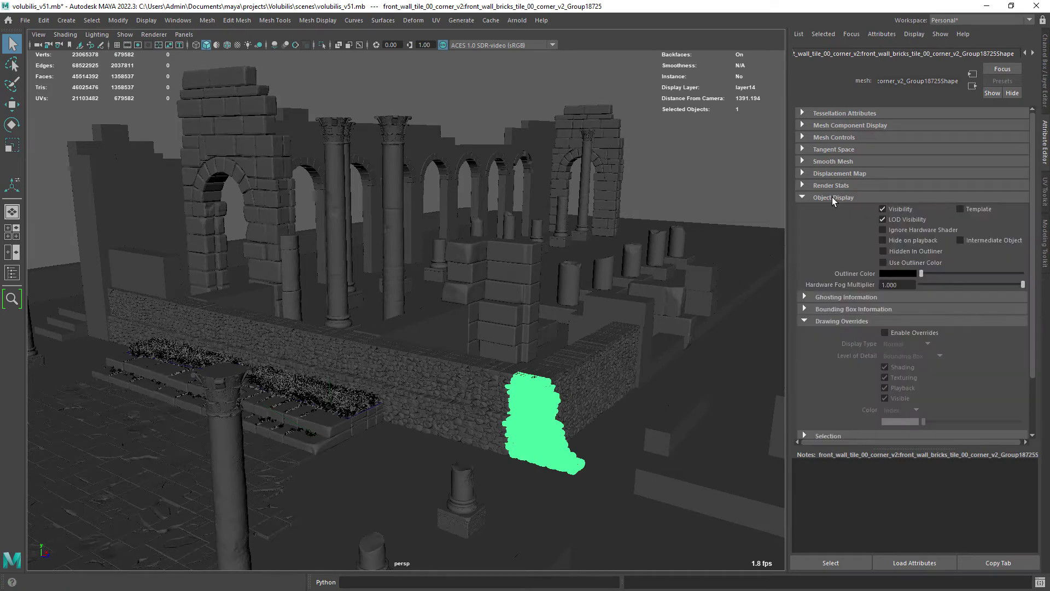
Enable drawing overrides on the corner tile and set its level of detail to Bounding Box.
{"action": "left_click", "coordinate": [902, 332]}
{"action": "left_click", "coordinate": [915, 356]}
{"action": "left_click", "coordinate": [910, 355]}
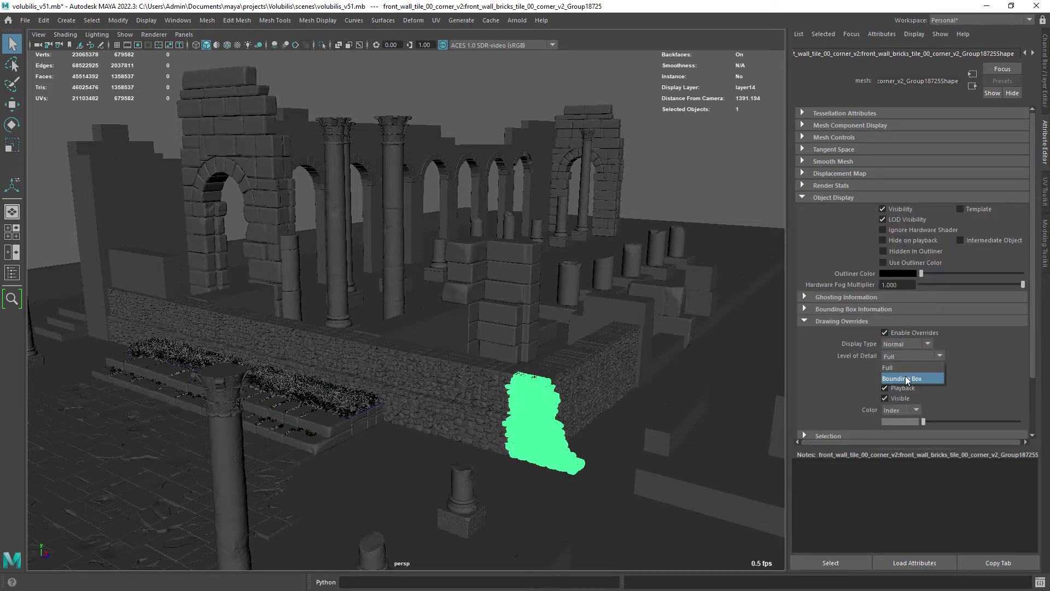
{"action": "left_click", "coordinate": [911, 376]}
Turn off the drawing overrides on the neighbouring flat wall tile and on the corner tile.
{"action": "scroll", "coordinate": [666, 371], "scroll_direction": "up", "scroll_amount": 4}
{"action": "left_click", "coordinate": [667, 368]}
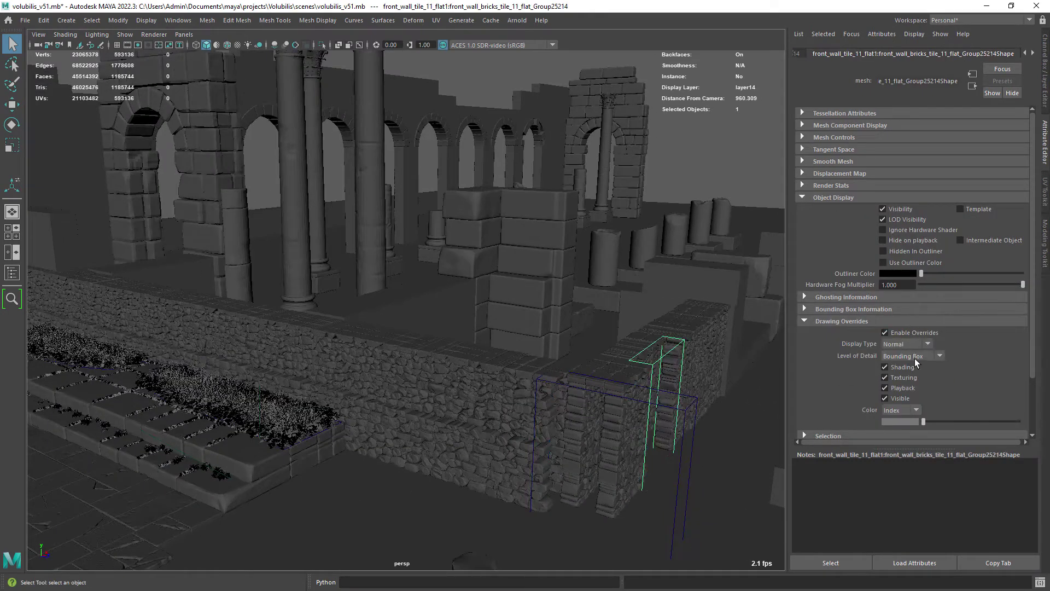
{"action": "left_click", "coordinate": [885, 332]}
{"action": "left_click", "coordinate": [688, 405]}
{"action": "left_click", "coordinate": [884, 332]}
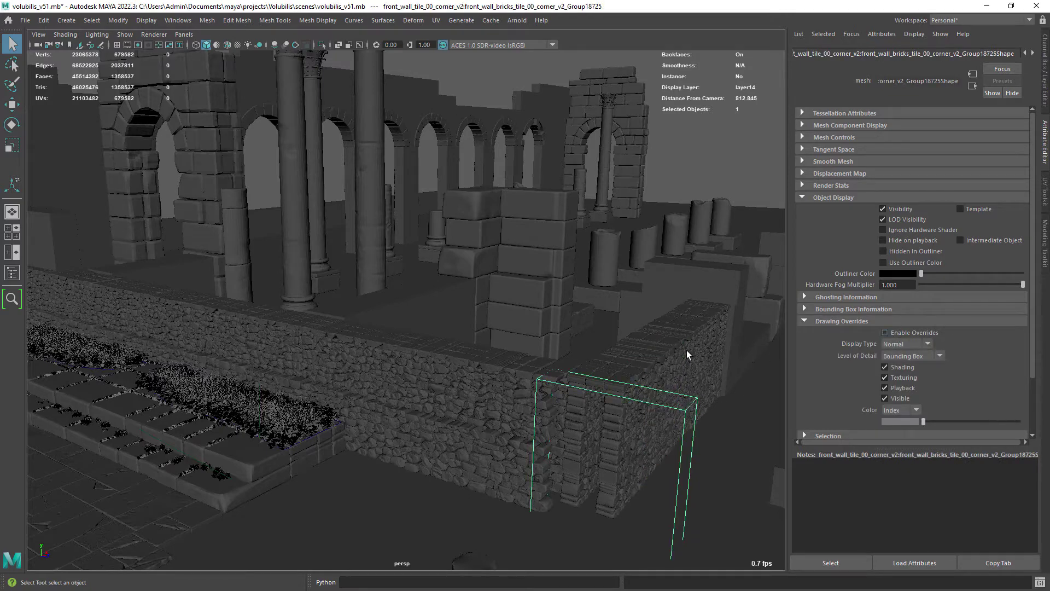
Open the Script Editor and clear its history, keeping the corner tile selected and framed close up.
{"action": "left_click", "coordinate": [1036, 580]}
{"action": "right_click_drag", "start_coordinate": [315, 261], "coordinate": [276, 228], "text": "alt"}
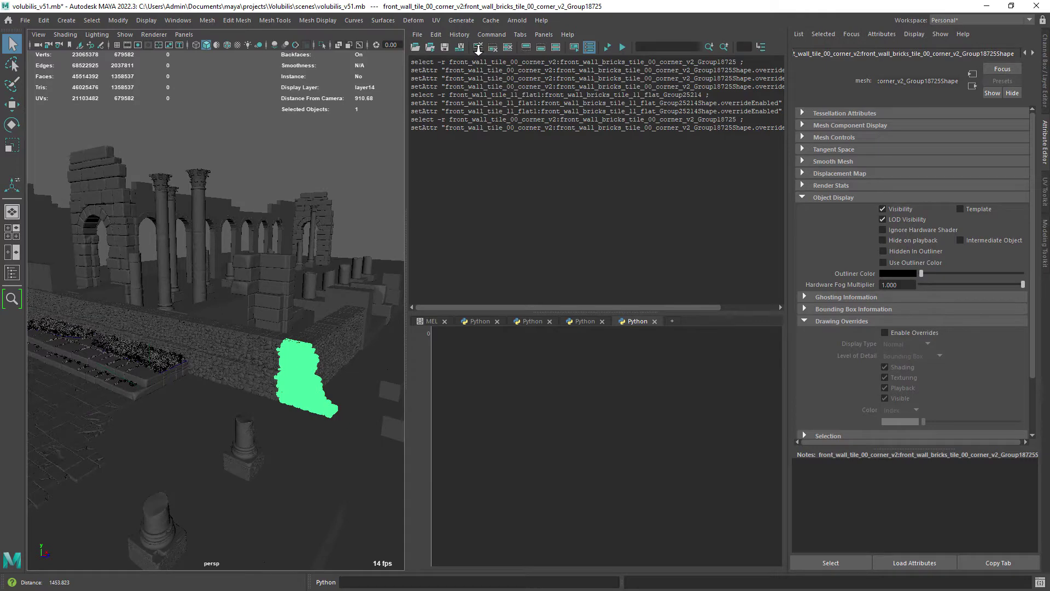
{"action": "left_click", "coordinate": [477, 48]}
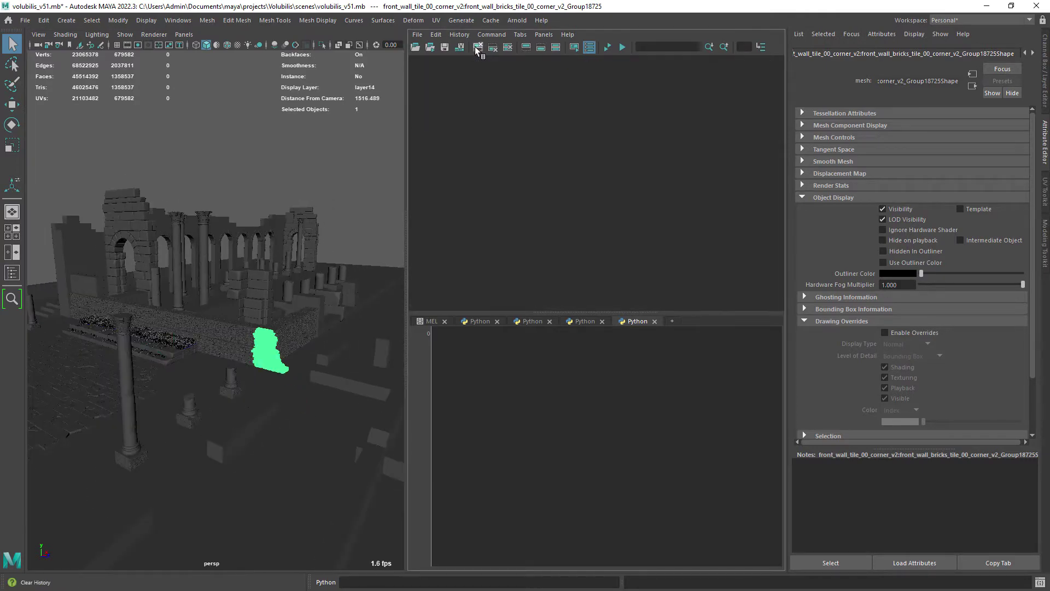
{"action": "right_click_drag", "start_coordinate": [344, 249], "coordinate": [270, 320], "text": "alt"}
{"action": "left_click_drag", "start_coordinate": [270, 320], "coordinate": [366, 341], "text": "alt"}
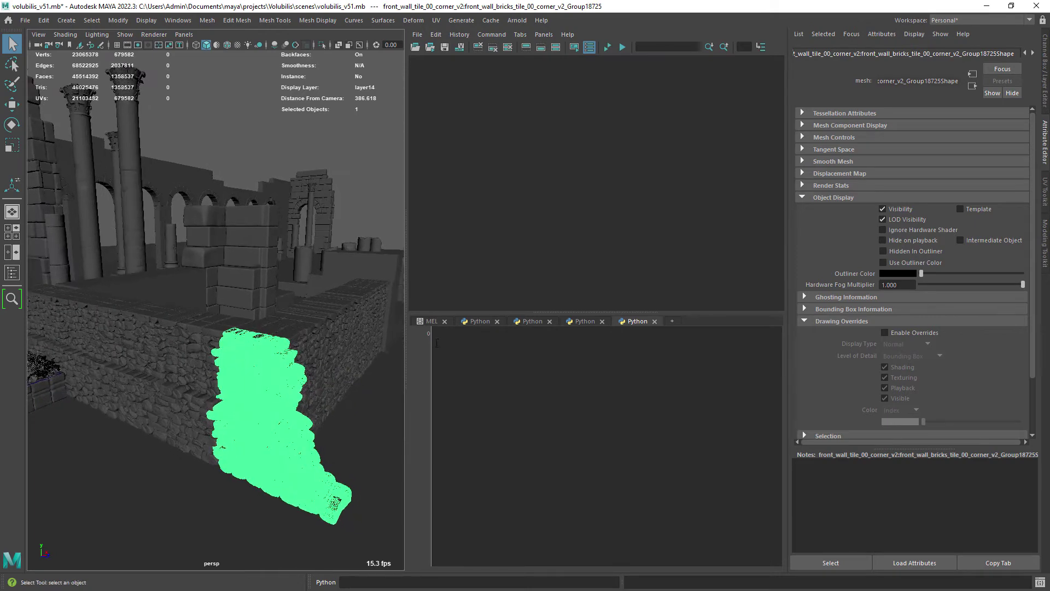
Write a Python loop that prints each obj in selection = cmds.ls(sl=1), run it, and clear the history.
{"action": "left_click", "coordinate": [453, 358]}
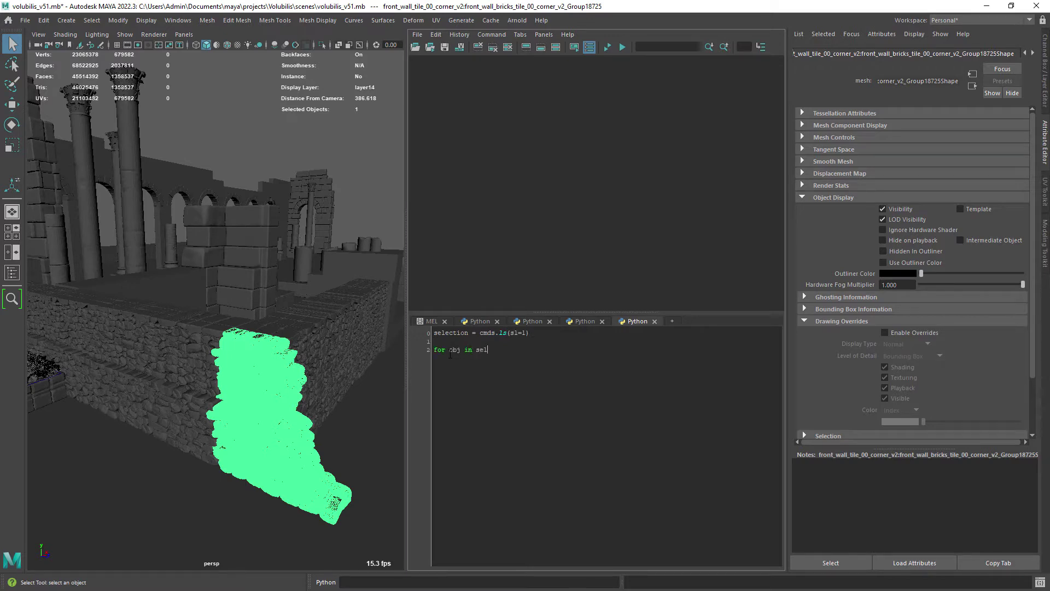
{"action": "type", "text": "ion:"}
{"action": "left_click", "coordinate": [607, 47]}
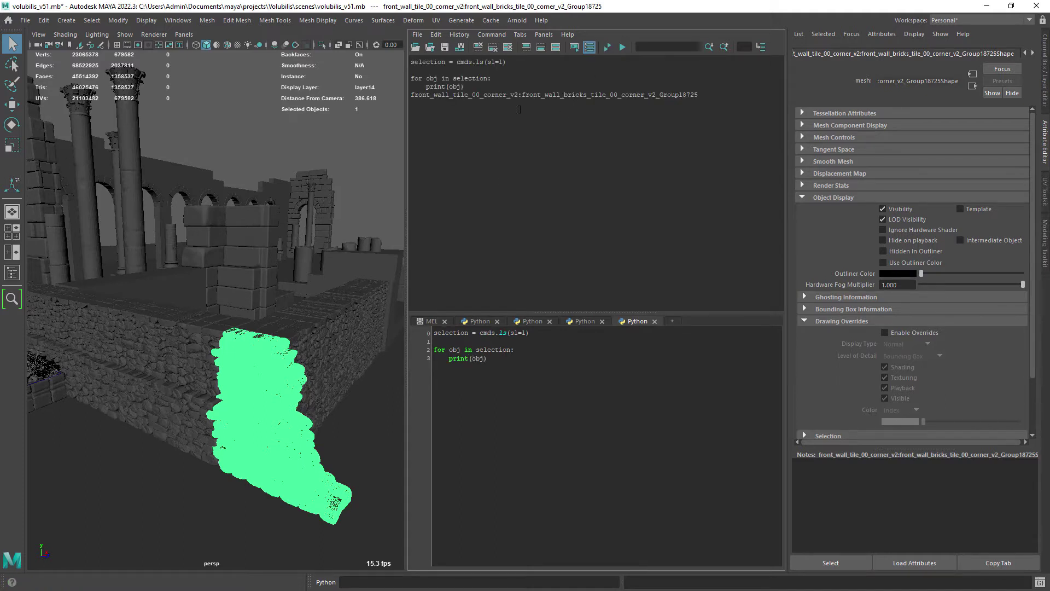
{"action": "left_click_drag", "start_coordinate": [568, 97], "coordinate": [704, 92]}
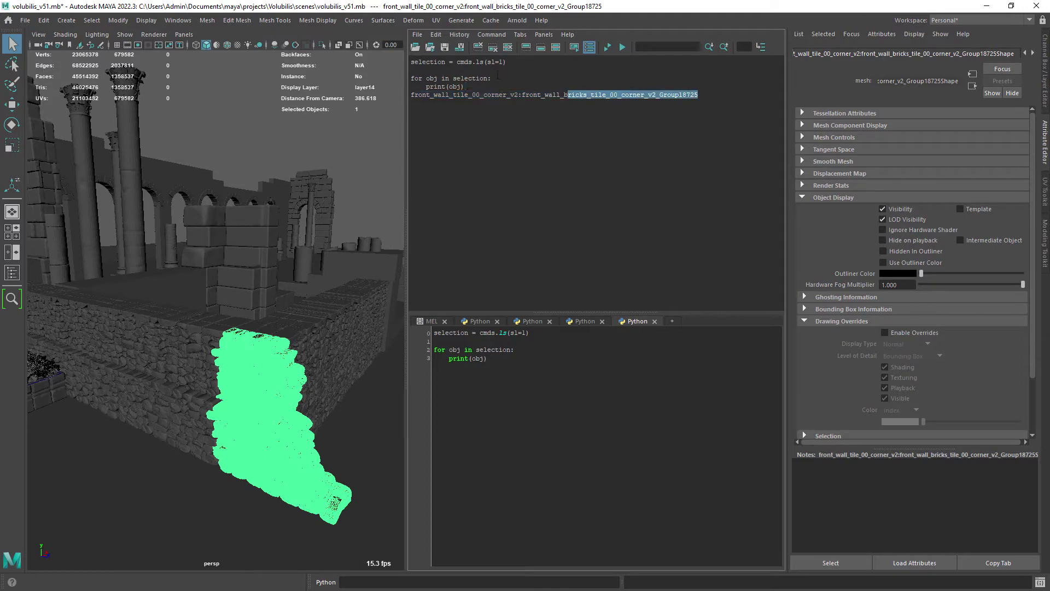
{"action": "left_click", "coordinate": [477, 46]}
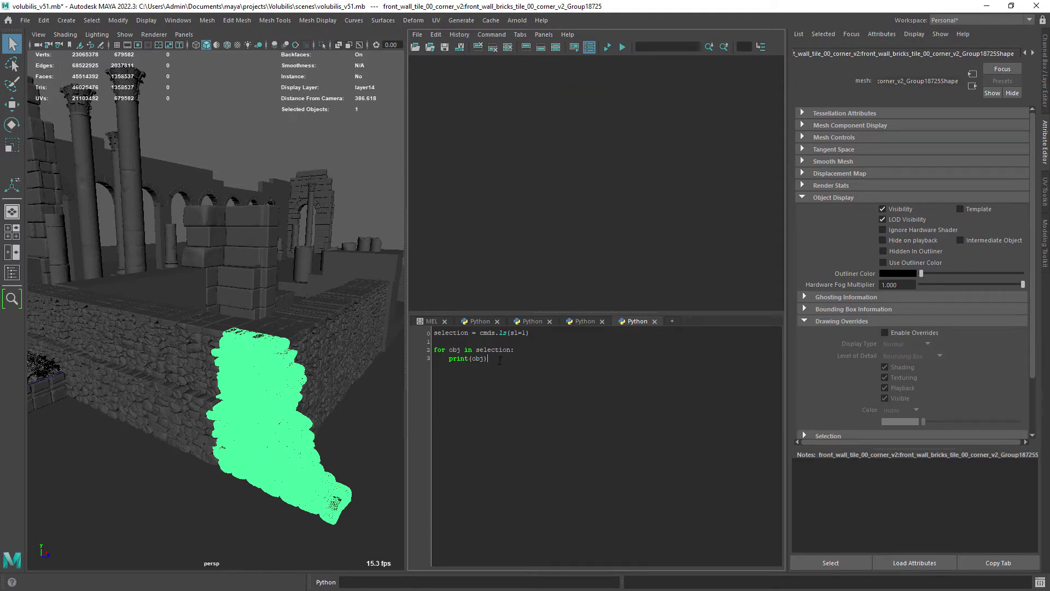
Enable the corner tile's drawing overrides and paste the echoed Shape.overrideEnabled command as a comment inside the loop.
{"action": "left_click", "coordinate": [902, 332]}
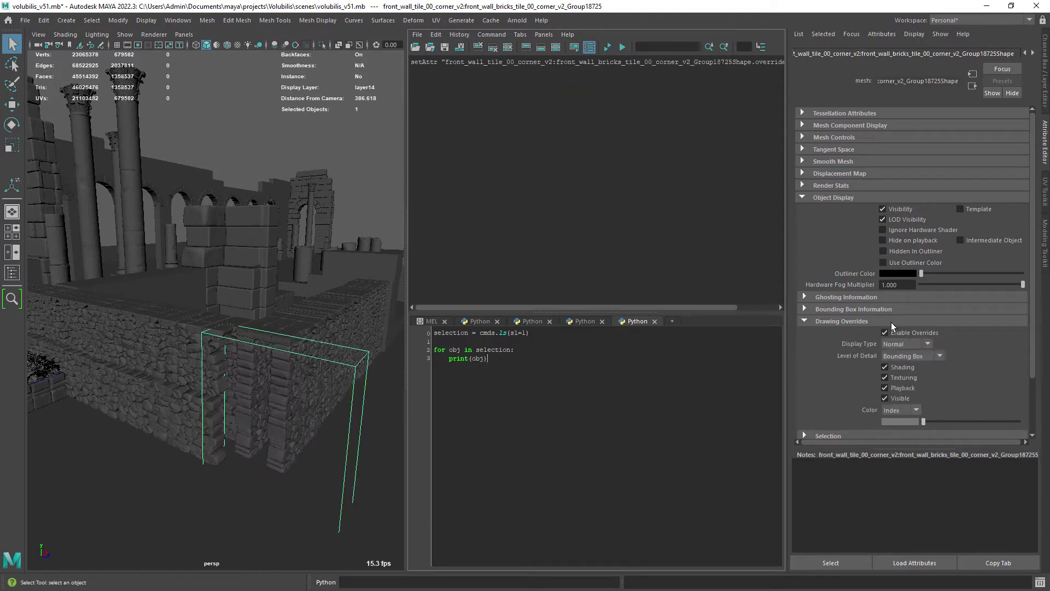
{"action": "left_click_drag", "start_coordinate": [732, 62], "coordinate": [779, 61]}
{"action": "left_click", "coordinate": [543, 349]}
{"action": "key", "text": "Return"}
{"action": "scroll", "coordinate": [543, 349], "scroll_direction": "up", "scroll_amount": 4, "text": "ctrl"}
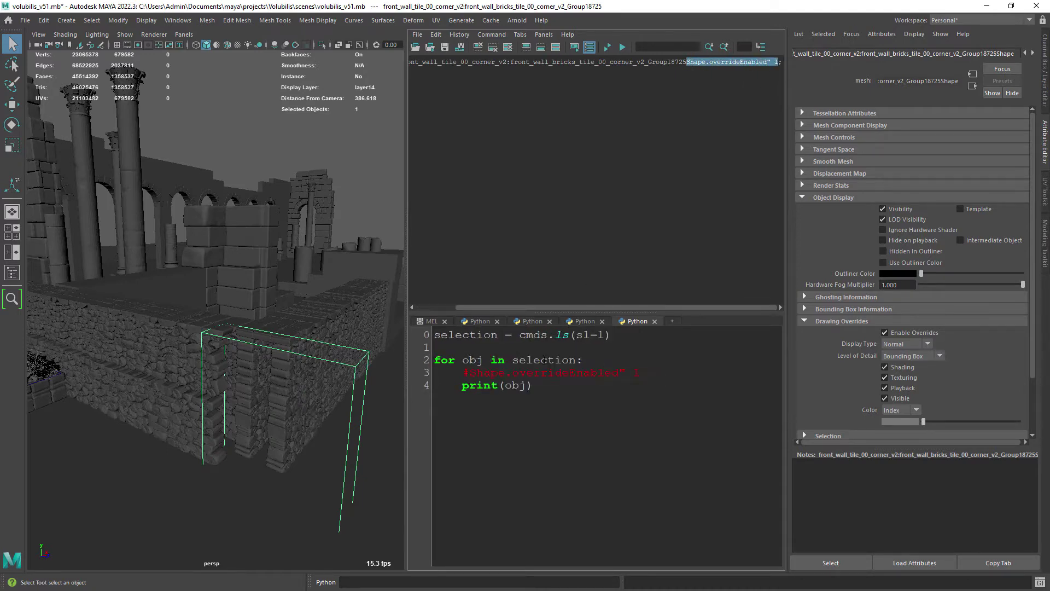
Switch the tile's level of detail to Full and back to Bounding Box, and paste the echoed Shape.overrideLevelOfDetail command as a second comment.
{"action": "left_click_drag", "start_coordinate": [407, 386], "coordinate": [317, 377]}
{"action": "left_click", "coordinate": [901, 333]}
{"action": "left_click", "coordinate": [901, 333]}
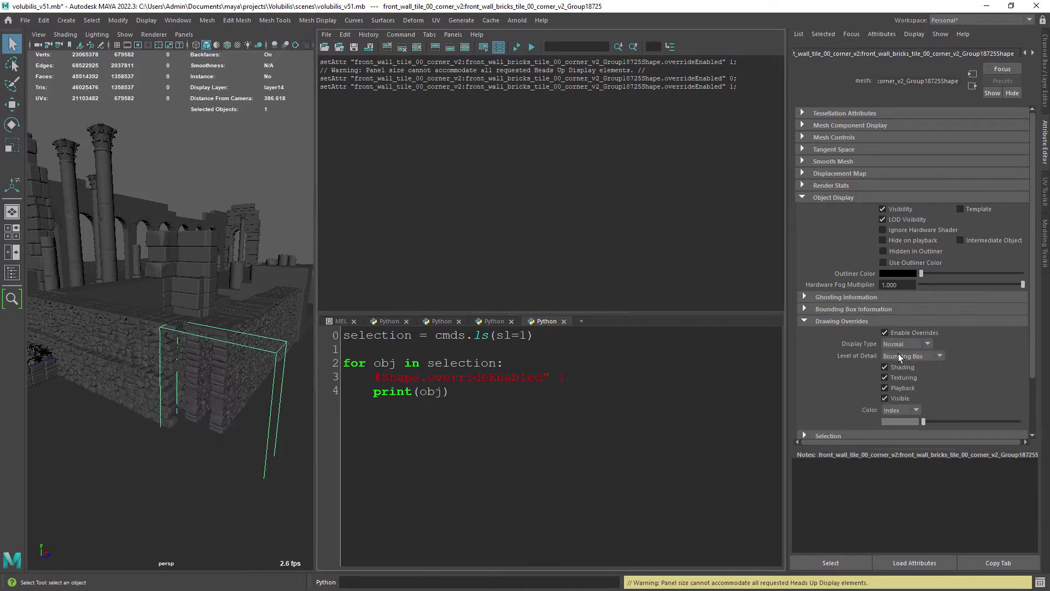
{"action": "left_click", "coordinate": [917, 335]}
{"action": "left_click", "coordinate": [918, 335]}
{"action": "scroll", "coordinate": [919, 352], "scroll_direction": "up", "scroll_amount": 1}
{"action": "scroll", "coordinate": [920, 352], "scroll_direction": "down", "scroll_amount": 1}
{"action": "left_click_drag", "start_coordinate": [737, 120], "coordinate": [646, 121]}
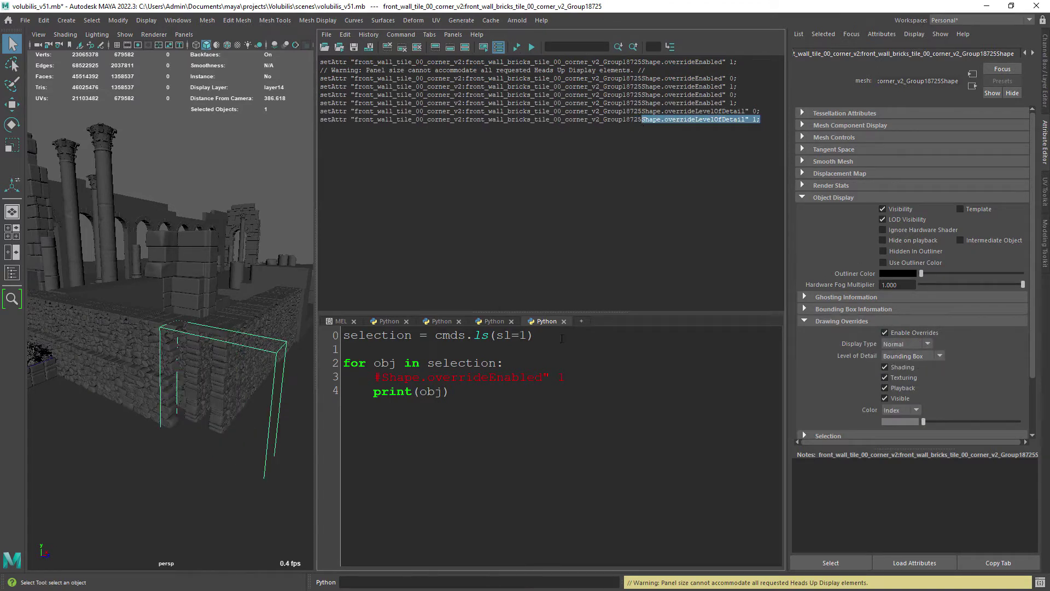
{"action": "left_click", "coordinate": [584, 377]}
{"action": "key", "text": "Return"}
{"action": "type", "text": "#"}
Turn off the corner tile's drawing overrides and run the script on a cleared history to print the object's name.
{"action": "left_click", "coordinate": [387, 47]}
{"action": "left_click", "coordinate": [902, 332]}
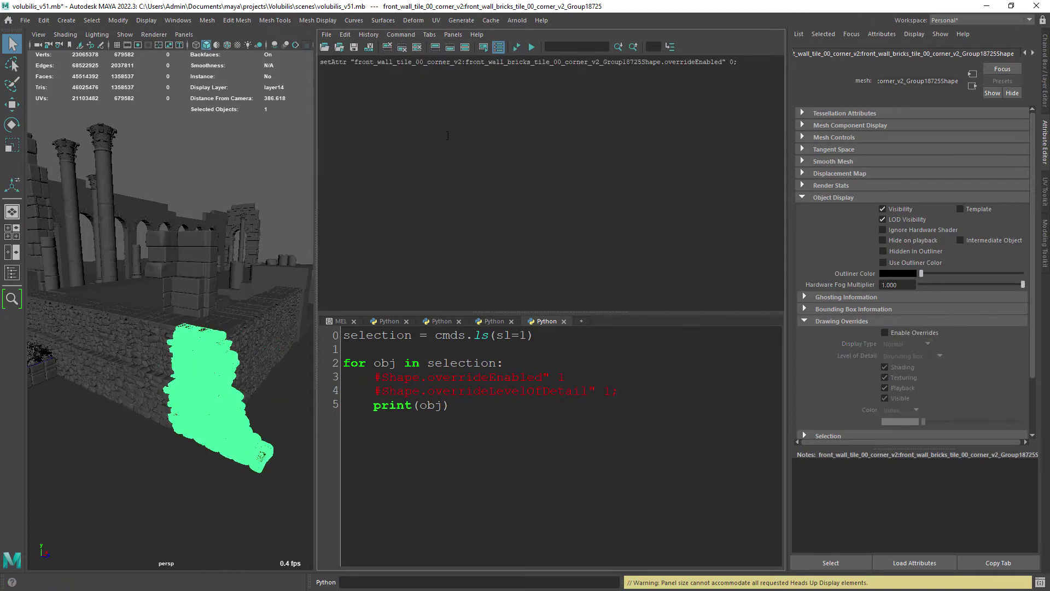
{"action": "left_click", "coordinate": [516, 47]}
{"action": "left_click_drag", "start_coordinate": [568, 119], "coordinate": [619, 119]}
{"action": "left_click_drag", "start_coordinate": [382, 378], "coordinate": [421, 377]}
Add the line shapeNode = cmds.listRelatives(pa=1) to the loop, looking up the command's flags in Quick Help.
{"action": "left_click", "coordinate": [618, 391]}
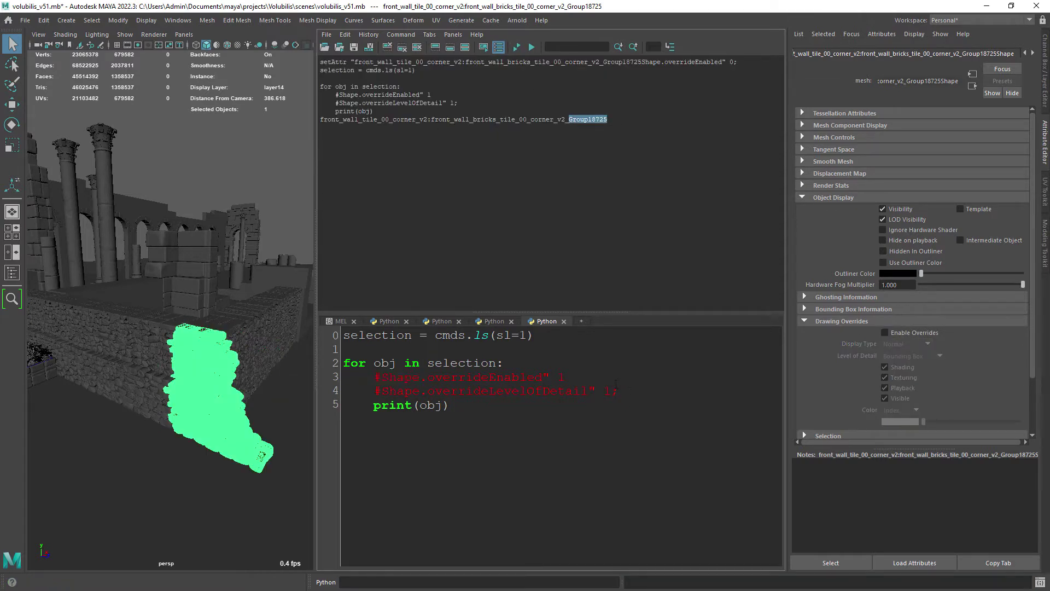
{"action": "key", "text": "Return"}
{"action": "type", "text": "shapeNode = cmds.listRelatives"}
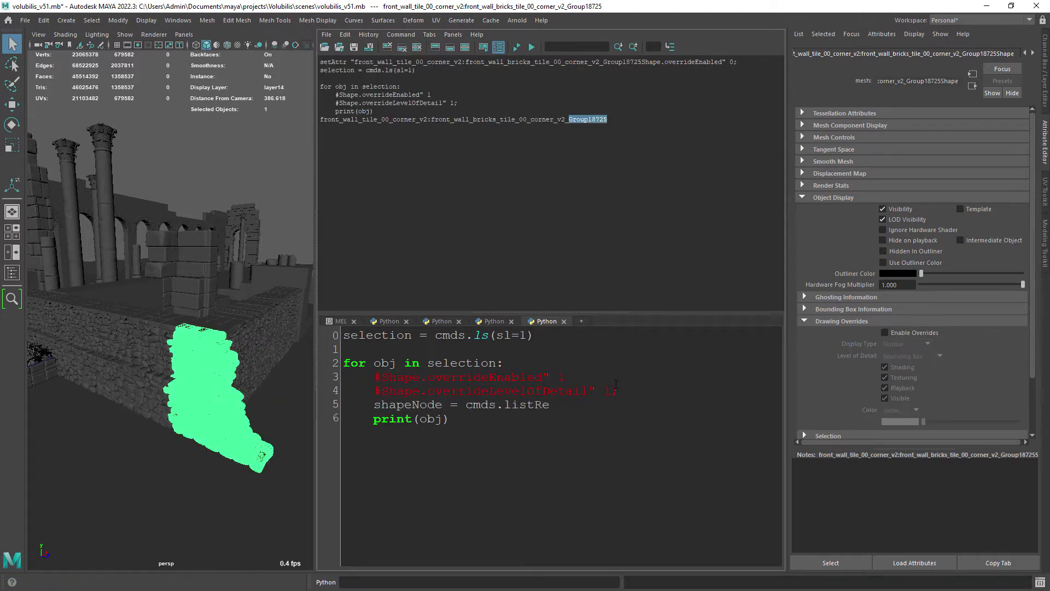
{"action": "double_click", "coordinate": [560, 404]}
{"action": "right_click_drag", "start_coordinate": [560, 404], "coordinate": [538, 467]}
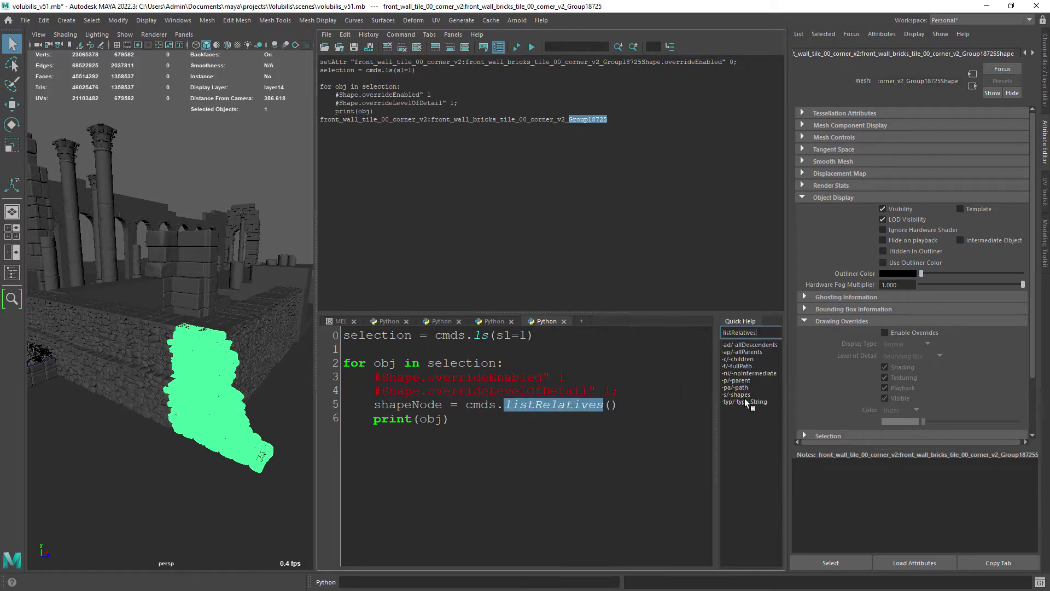
{"action": "left_click", "coordinate": [750, 380]}
{"action": "left_click", "coordinate": [610, 405]}
{"action": "type", "text": "pa=1"}
Make the loop print shapeNode instead of obj and run the script.
{"action": "double_click", "coordinate": [432, 419]}
{"action": "type", "text": "shapeNode"}
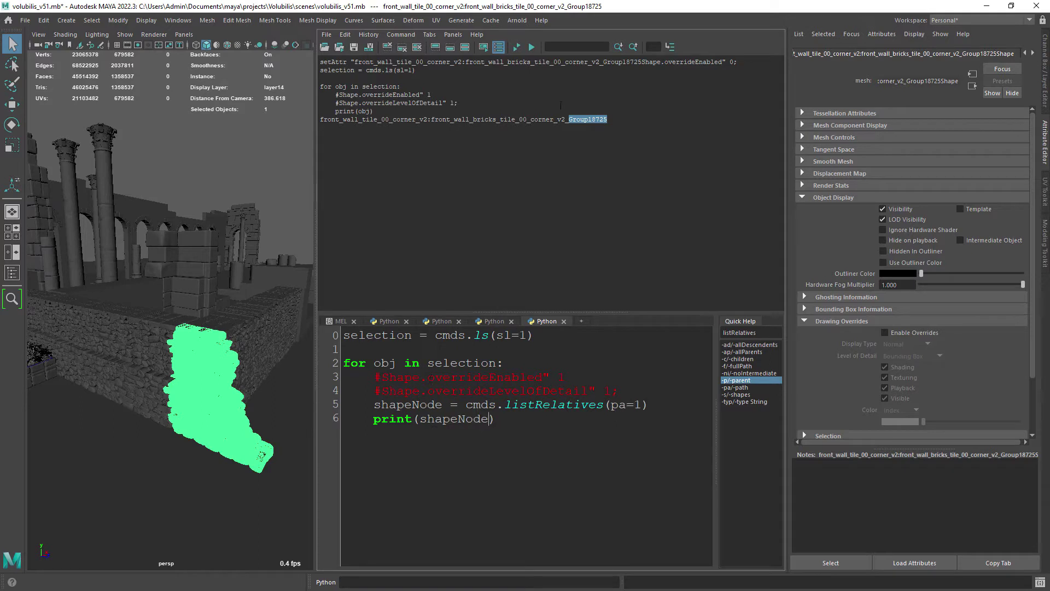
{"action": "key", "text": "ctrl+Return"}
{"action": "left_click_drag", "start_coordinate": [615, 185], "coordinate": [633, 185]}
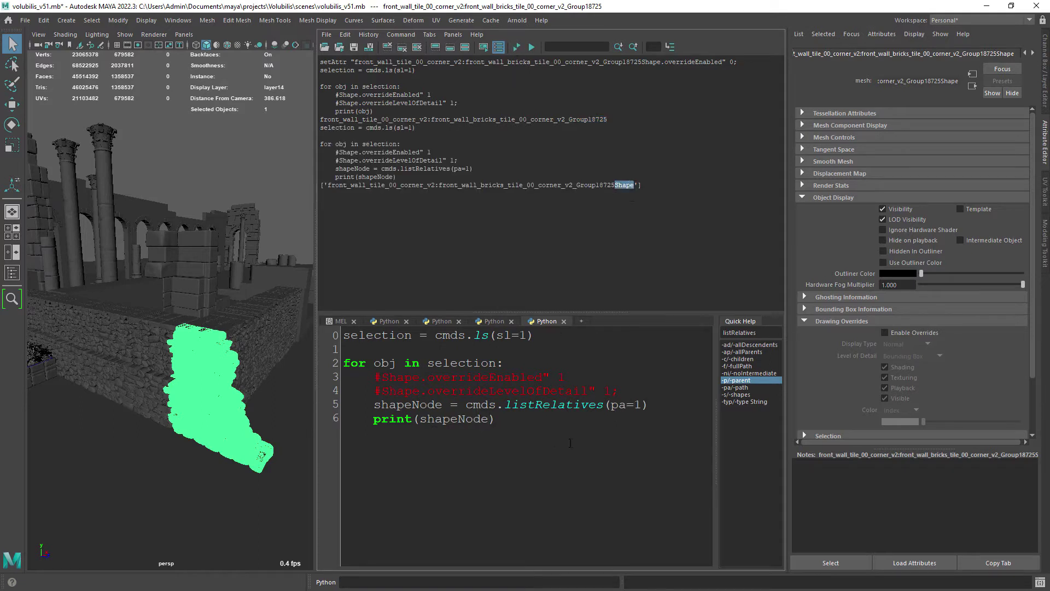
Pass obj as the first argument of cmds.listRelatives and run the script again.
{"action": "key", "text": "ctrl+slash"}
{"action": "key", "text": "Return"}
{"action": "type", "text": "cmds"}
{"action": "double_click", "coordinate": [385, 366]}
{"action": "left_click", "coordinate": [611, 404]}
{"action": "type", "text": "obj"}
{"action": "type", "text": ","}
{"action": "left_click", "coordinate": [404, 431]}
{"action": "key", "text": "BackSpace"}
{"action": "key", "text": "BackSpace"}
{"action": "key", "text": "BackSpace"}
{"action": "key", "text": "BackSpace"}
{"action": "key", "text": "BackSpace"}
{"action": "key", "text": "BackSpace"}
{"action": "key", "text": "ctrl+slash"}
{"action": "key", "text": "ctrl+Return"}
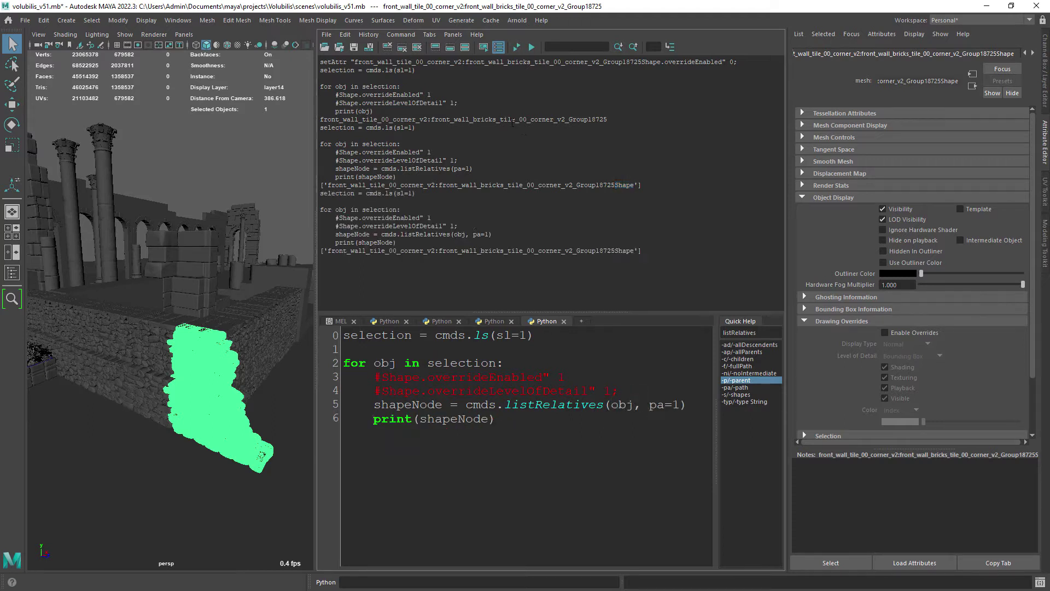
{"action": "left_click_drag", "start_coordinate": [634, 250], "coordinate": [599, 251]}
Comment out the print(shapeNode) line and collapse the Quick Help pane beside the script.
{"action": "left_click", "coordinate": [520, 420]}
{"action": "key", "text": "ctrl+slash"}
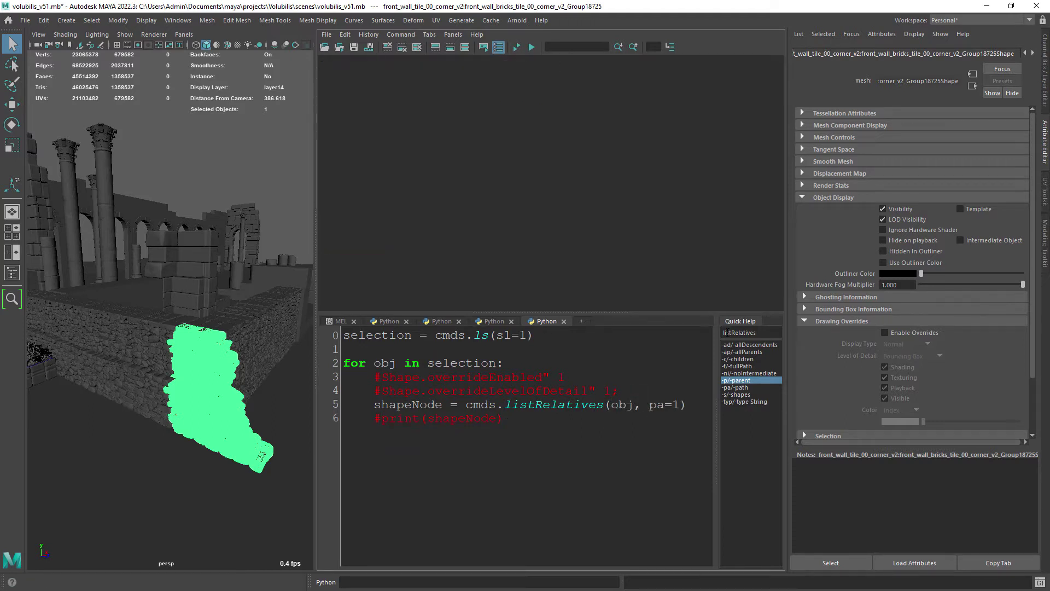
{"action": "left_click_drag", "start_coordinate": [716, 339], "coordinate": [787, 339]}
Add the line cmds.setAttr(shapeNode+'.overrideEnabled',1) at the end of the loop.
{"action": "type", "text": "cmds.setAttr()"}
{"action": "double_click", "coordinate": [408, 405]}
{"action": "key", "text": "ctrl+c"}
{"action": "left_click", "coordinate": [473, 445]}
{"action": "key", "text": "ctrl+v"}
{"action": "type", "text": "+'."}
{"action": "key", "text": "ctrl+v"}
{"action": "type", "text": ",1"}
Duplicate the setAttr line, change the copy's attribute to overrideLevelOfDetail, and run the script.
{"action": "left_click_drag", "start_coordinate": [709, 445], "coordinate": [374, 445]}
{"action": "key", "text": "ctrl+c"}
{"action": "key", "text": "End"}
{"action": "key", "text": "Return"}
{"action": "key", "text": "ctrl+v"}
{"action": "double_click", "coordinate": [548, 389]}
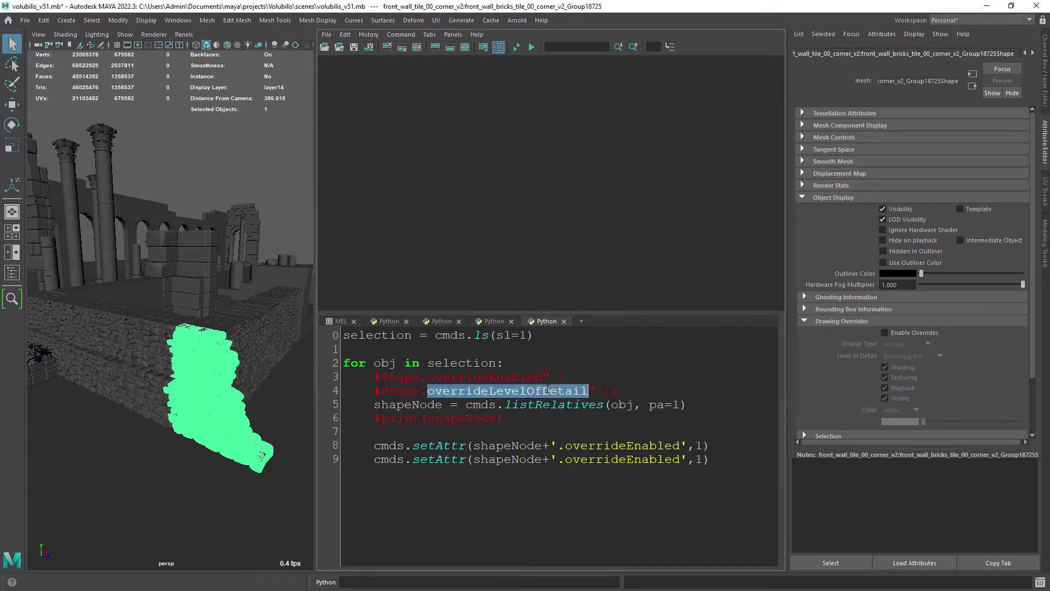
{"action": "key", "text": "ctrl+c"}
{"action": "double_click", "coordinate": [639, 460]}
{"action": "key", "text": "ctrl+v"}
{"action": "left_click", "coordinate": [569, 428]}
{"action": "left_click", "coordinate": [517, 47]}
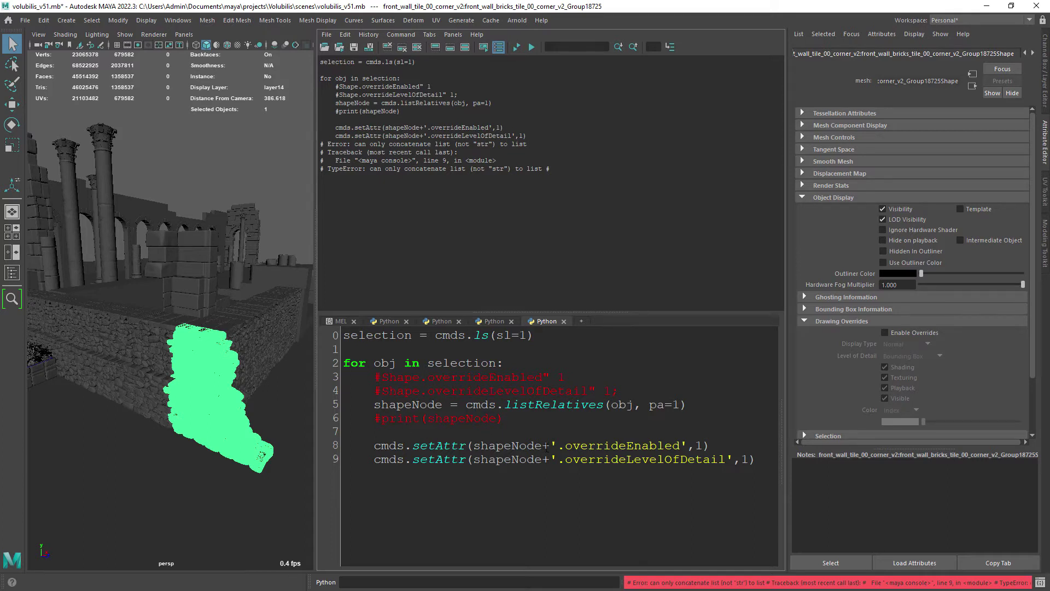
Add the index [0] to shapeNode in both setAttr lines.
{"action": "type", "text": "[]"}
{"action": "key", "text": "Left"}
{"action": "type", "text": "0"}
{"action": "key", "text": "shift+Left"}
{"action": "key", "text": "shift+Left"}
{"action": "key", "text": "shift+Left"}
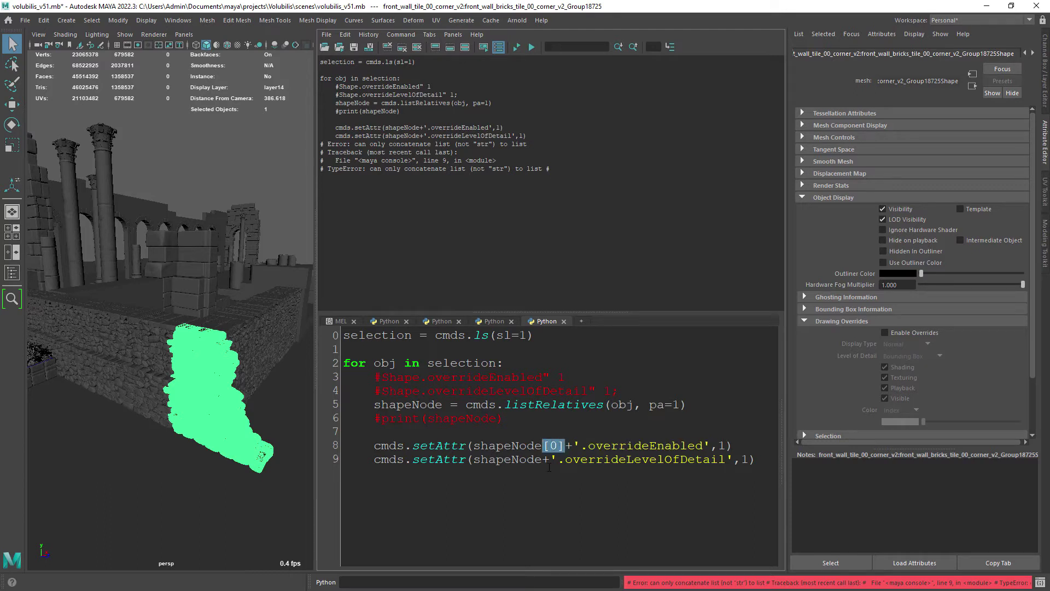
{"action": "key", "text": "Down"}
{"action": "key", "text": "ctrl+v"}
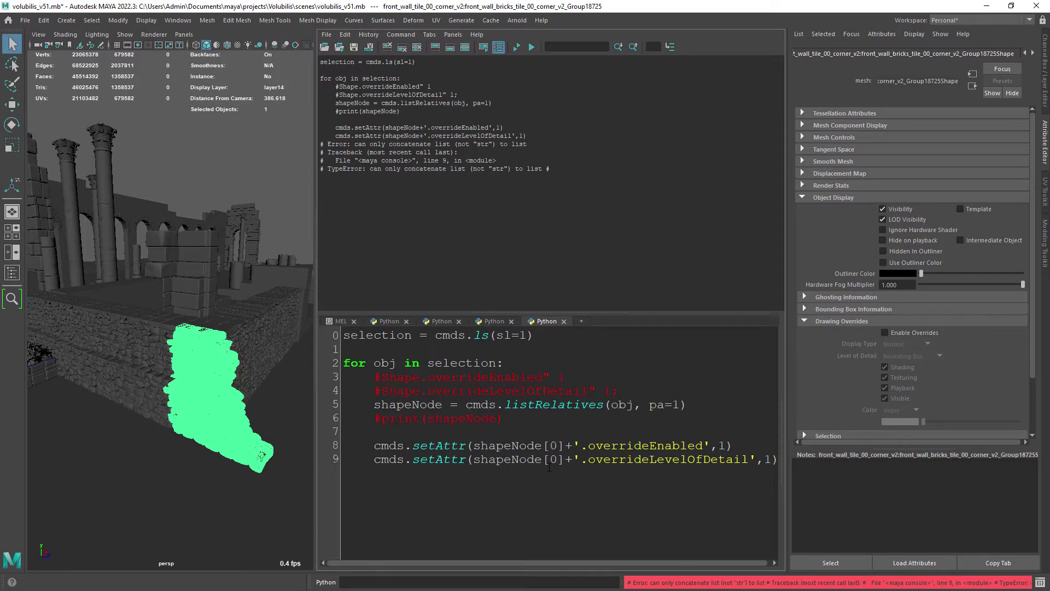
Try the script on the front wall's corner tile and undo the display override.
{"action": "left_click", "coordinate": [274, 164]}
{"action": "left_click", "coordinate": [208, 372]}
{"action": "key", "text": "ctrl+Return"}
{"action": "key", "text": "ctrl+z"}
Try the script on several neighbouring front wall tiles around the corner and undo their display override.
{"action": "scroll", "coordinate": [247, 338], "scroll_direction": "down", "scroll_amount": 6}
{"action": "left_click_drag", "start_coordinate": [221, 337], "coordinate": [209, 343], "text": "alt"}
{"action": "left_click_drag", "start_coordinate": [211, 350], "coordinate": [199, 344]}
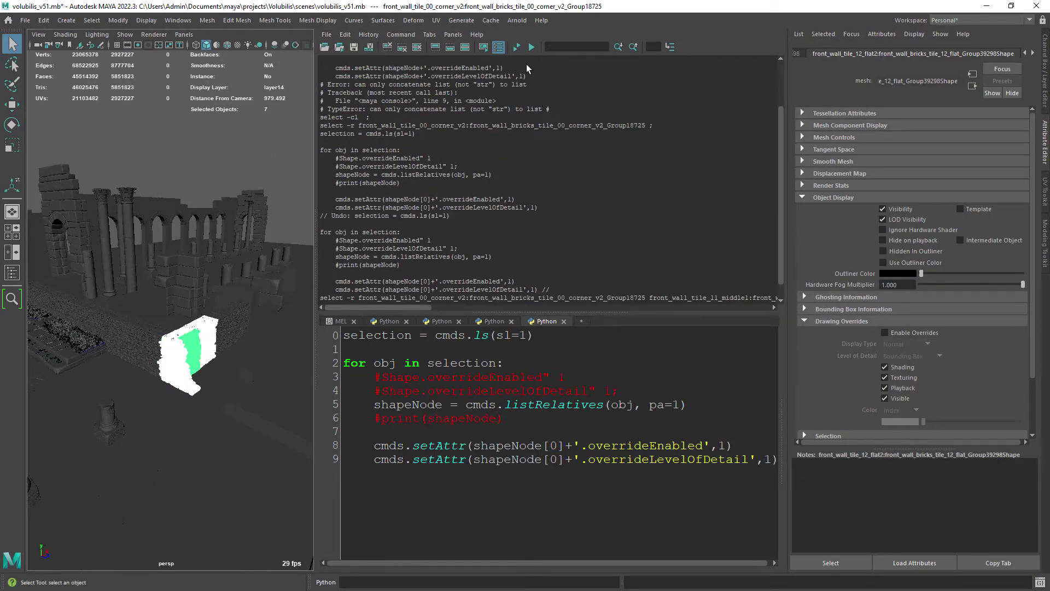
{"action": "key", "text": "ctrl+Return"}
{"action": "scroll", "coordinate": [244, 368], "scroll_direction": "up", "scroll_amount": 8}
{"action": "middle_click_drag", "start_coordinate": [241, 356], "coordinate": [171, 304], "text": "alt"}
{"action": "scroll", "coordinate": [171, 304], "scroll_direction": "down", "scroll_amount": 10}
{"action": "key", "text": "ctrl+z"}
{"action": "left_click_drag", "start_coordinate": [315, 340], "coordinate": [278, 339]}
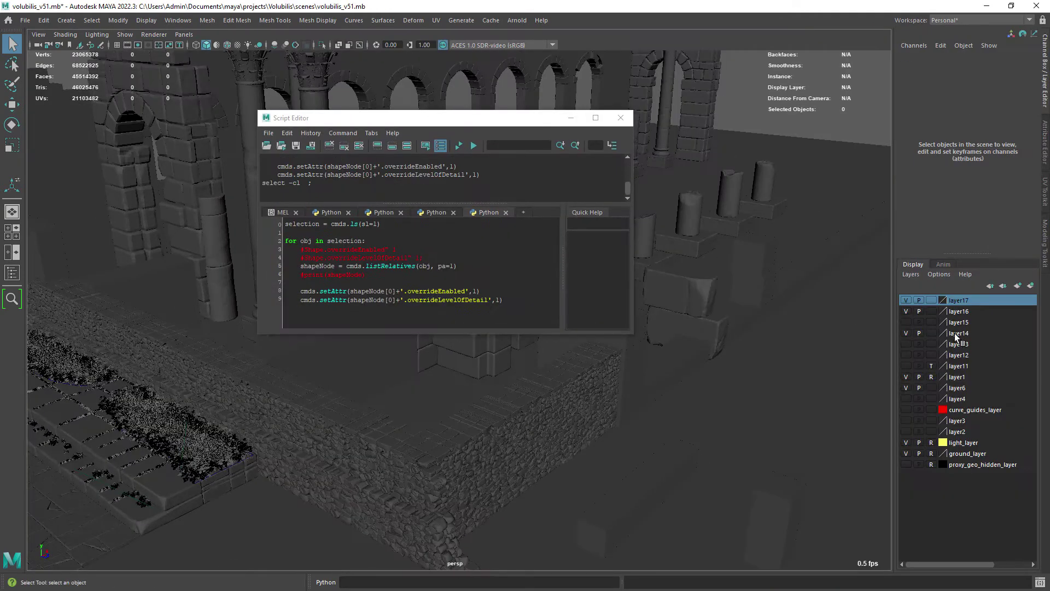
Select all objects in layer14, run the bounding box override script on them, and close the Script Editor.
{"action": "right_click", "coordinate": [954, 333]}
{"action": "left_click", "coordinate": [953, 379]}
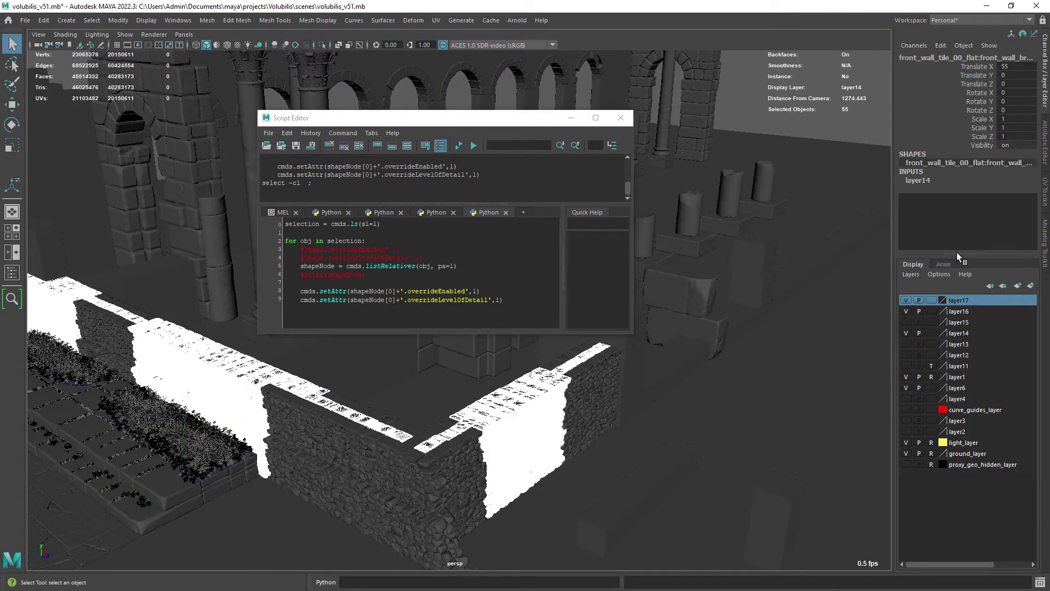
{"action": "left_click", "coordinate": [1046, 145]}
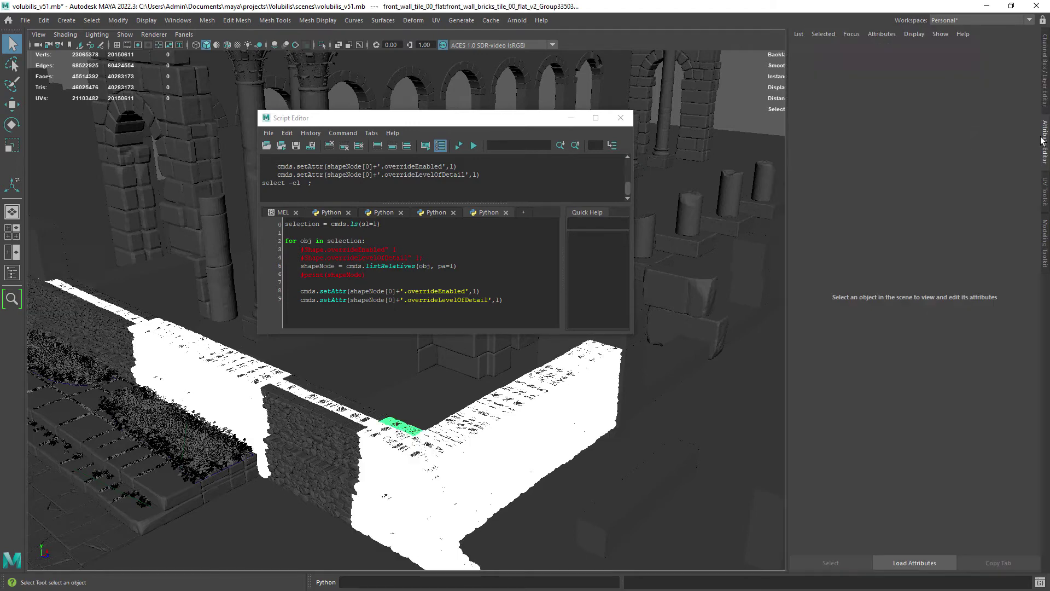
{"action": "left_click", "coordinate": [455, 175]}
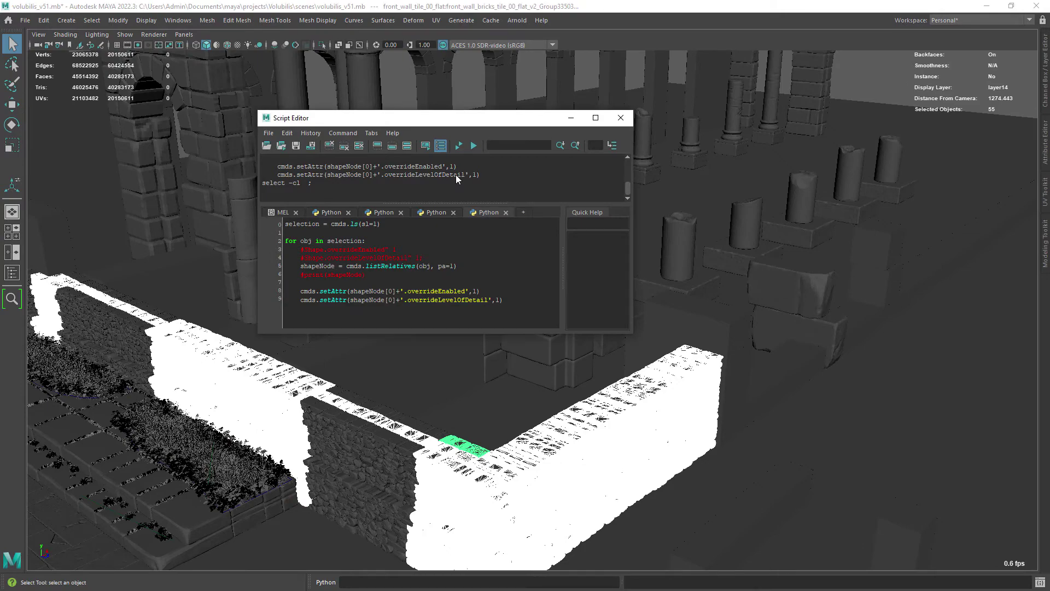
{"action": "key", "text": "ctrl+Return"}
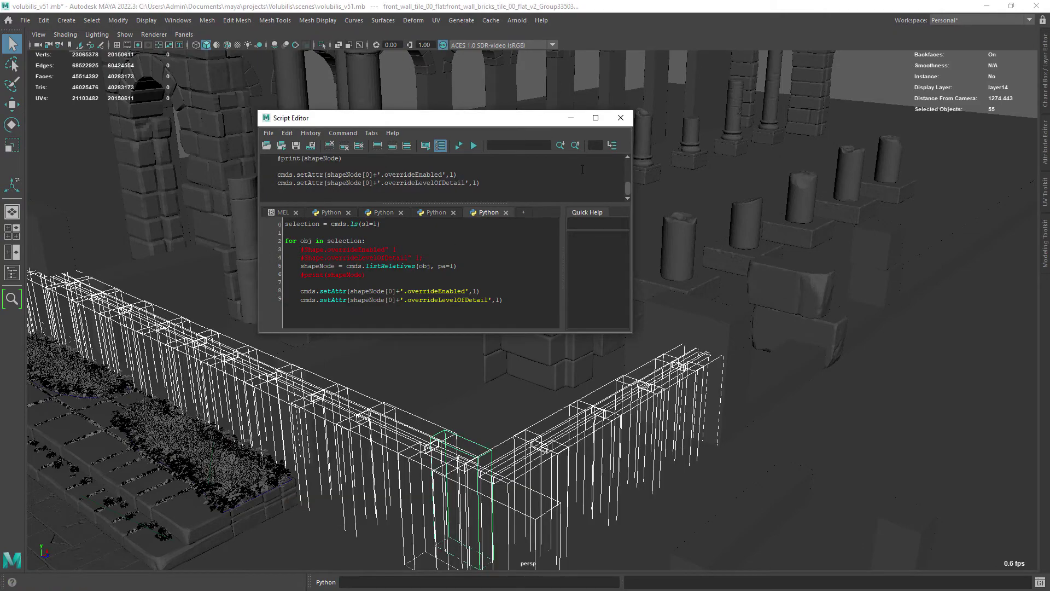
{"action": "left_click", "coordinate": [621, 118]}
Examine the ruins scene from several angles and distances to judge viewport performance with the front wall as bounding boxes.
{"action": "left_click_drag", "start_coordinate": [558, 376], "coordinate": [553, 309], "text": "alt"}
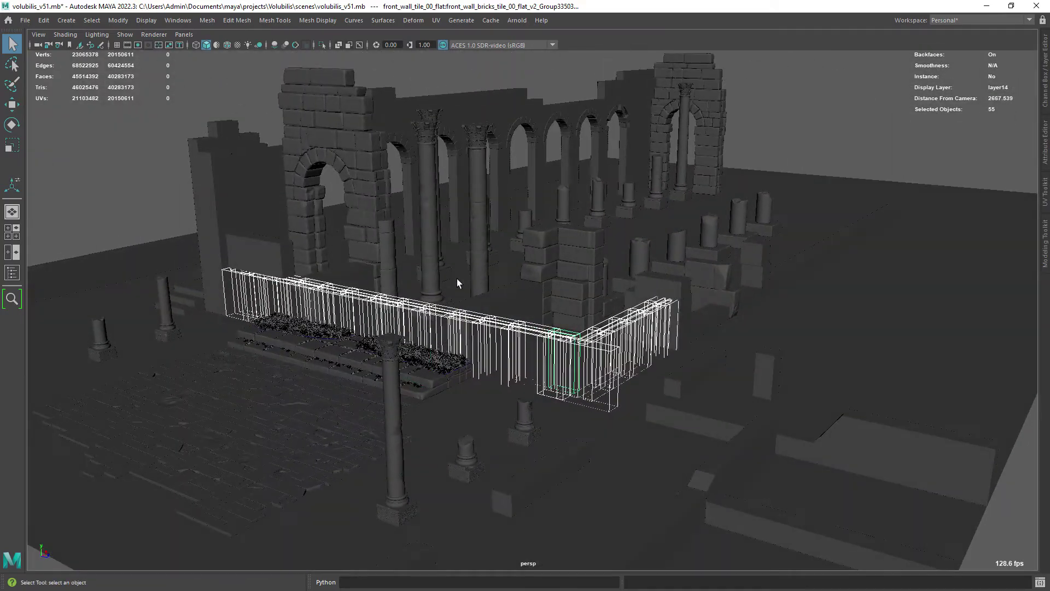
{"action": "right_click_drag", "start_coordinate": [467, 280], "coordinate": [516, 346], "text": "alt"}
{"action": "middle_click_drag", "start_coordinate": [564, 369], "coordinate": [540, 345], "text": "alt"}
{"action": "right_click_drag", "start_coordinate": [540, 345], "coordinate": [450, 238], "text": "alt"}
{"action": "middle_click_drag", "start_coordinate": [515, 321], "coordinate": [478, 322], "text": "alt"}
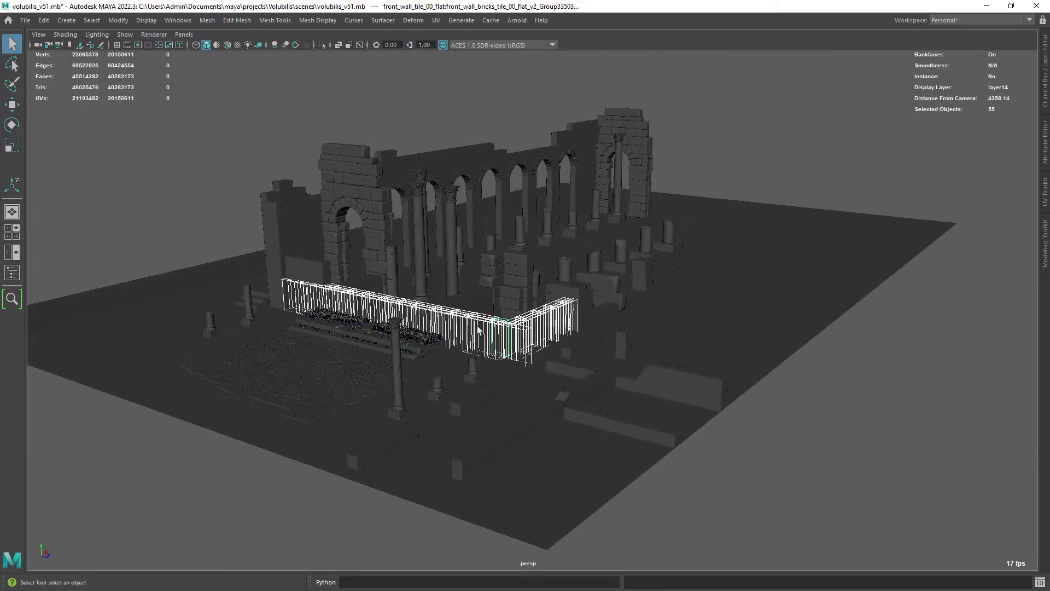
{"action": "right_click_drag", "start_coordinate": [415, 261], "coordinate": [455, 326], "text": "alt"}
{"action": "middle_click_drag", "start_coordinate": [455, 327], "coordinate": [494, 370], "text": "alt"}
{"action": "left_click_drag", "start_coordinate": [552, 272], "coordinate": [313, 94], "text": "alt"}
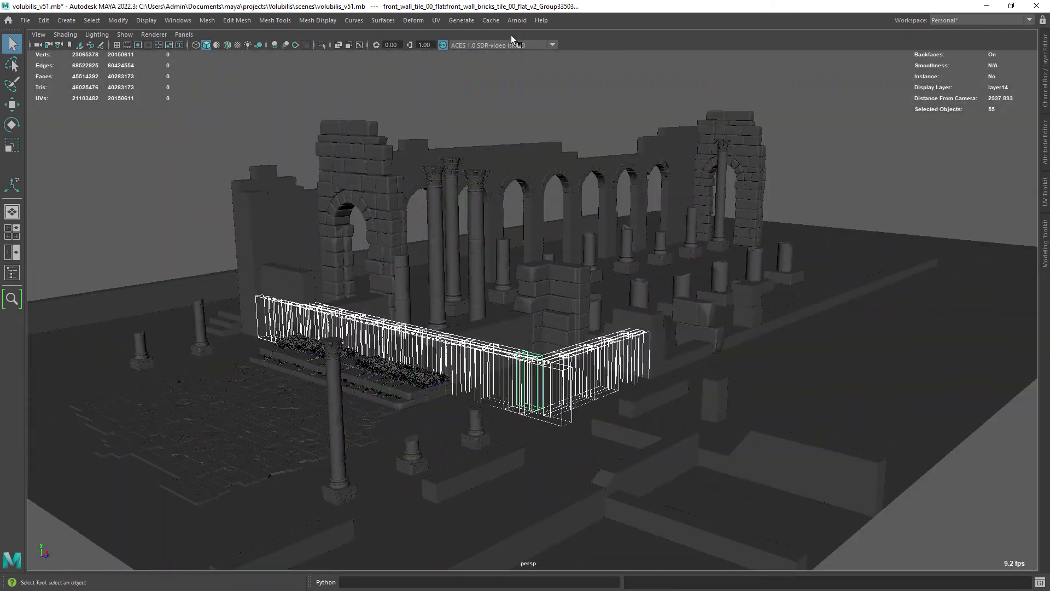
Open the Arnold RenderView and examine how the front brick wall looks in the rendered image.
{"action": "left_click", "coordinate": [517, 20]}
{"action": "left_click", "coordinate": [531, 52]}
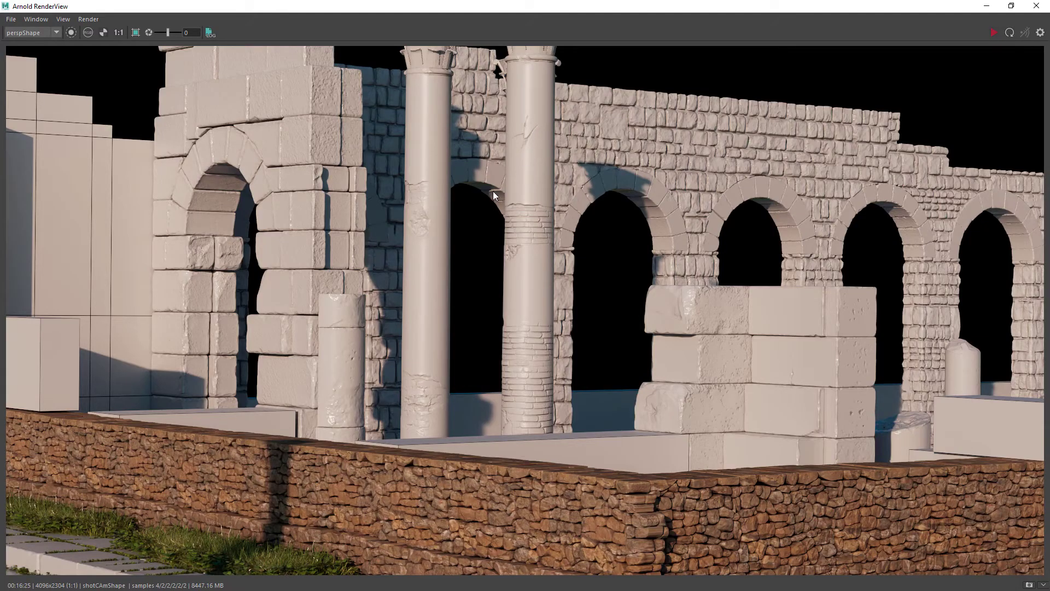
{"action": "middle_click_drag", "start_coordinate": [485, 356], "coordinate": [464, 257]}
{"action": "mouse_move", "coordinate": [466, 332]}
{"action": "middle_mouse_down"}
{"action": "mouse_move", "coordinate": [445, 272]}
{"action": "mouse_move", "coordinate": [553, 322]}
{"action": "mouse_move", "coordinate": [500, 315]}
{"action": "mouse_move", "coordinate": [592, 324]}
{"action": "middle_mouse_up"}
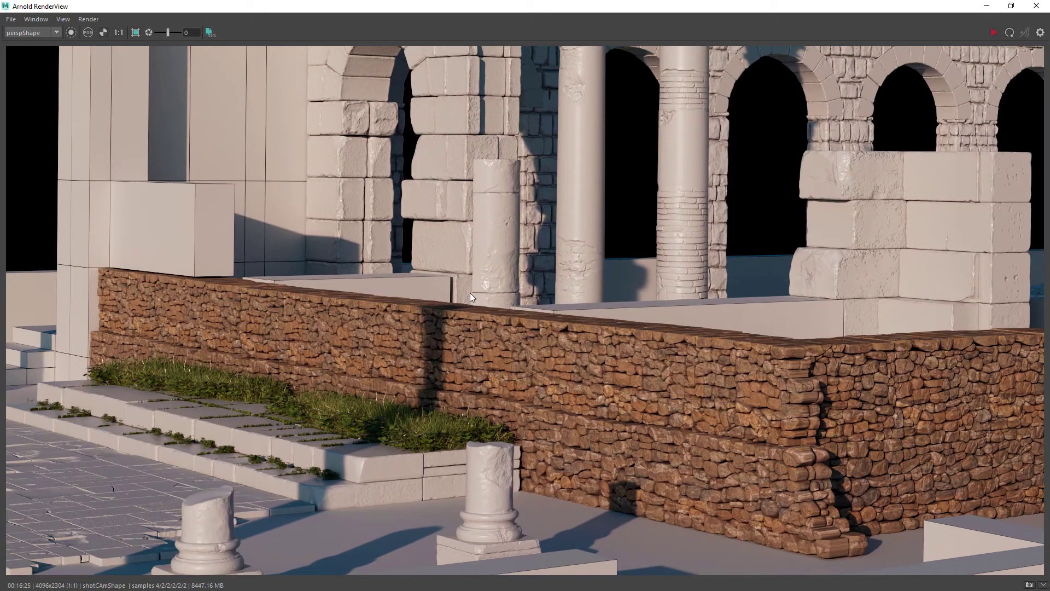
{"action": "middle_click_drag", "start_coordinate": [483, 310], "coordinate": [428, 287]}
{"action": "middle_click_drag", "start_coordinate": [490, 317], "coordinate": [434, 287]}
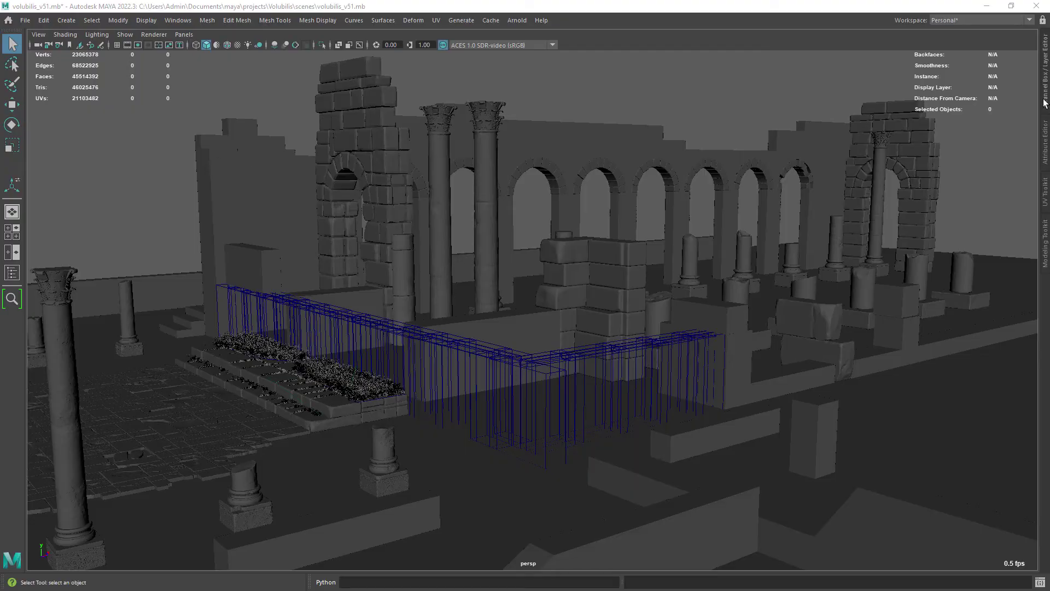
Select all objects in layer14, run the script that sets overrideEnabled to 0 on their shape nodes, and minimize the Script Editor.
{"action": "left_click", "coordinate": [1043, 101]}
{"action": "right_click", "coordinate": [956, 332]}
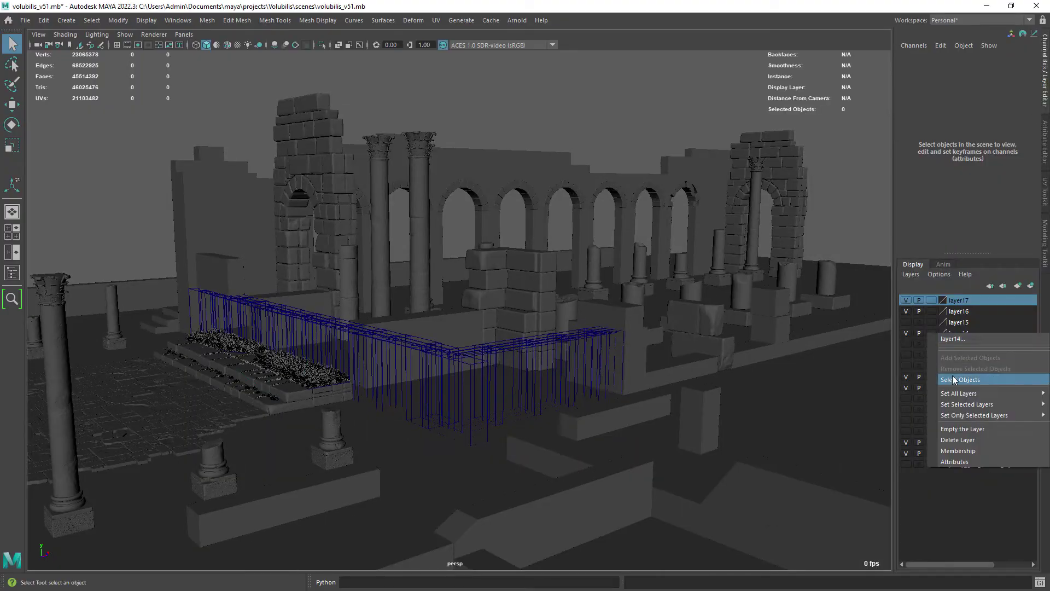
{"action": "left_click", "coordinate": [954, 378]}
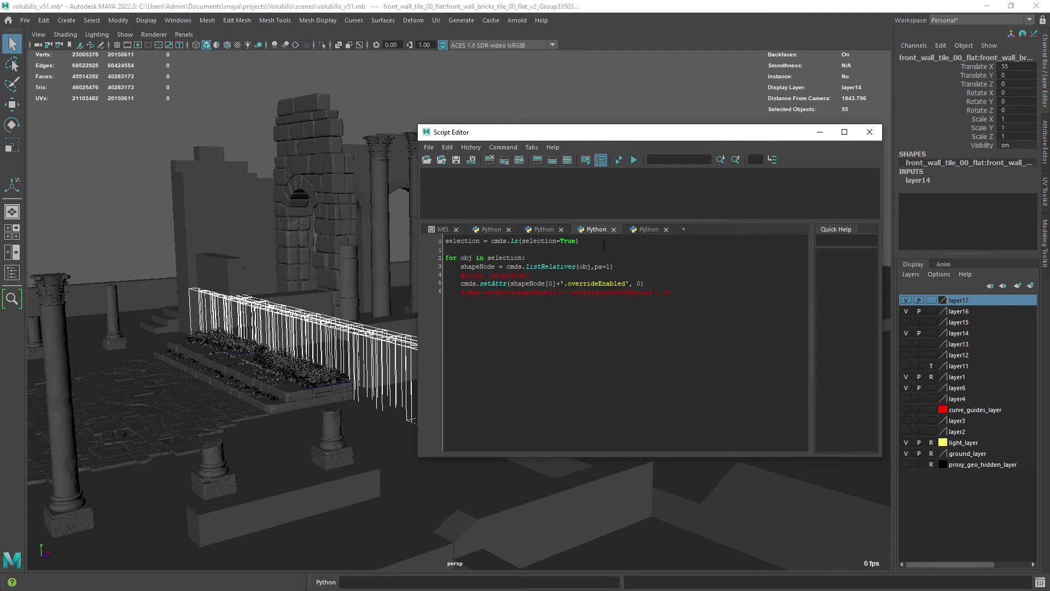
{"action": "double_click", "coordinate": [609, 283]}
{"action": "double_click", "coordinate": [639, 283]}
{"action": "left_click_drag", "start_coordinate": [600, 295], "coordinate": [663, 294]}
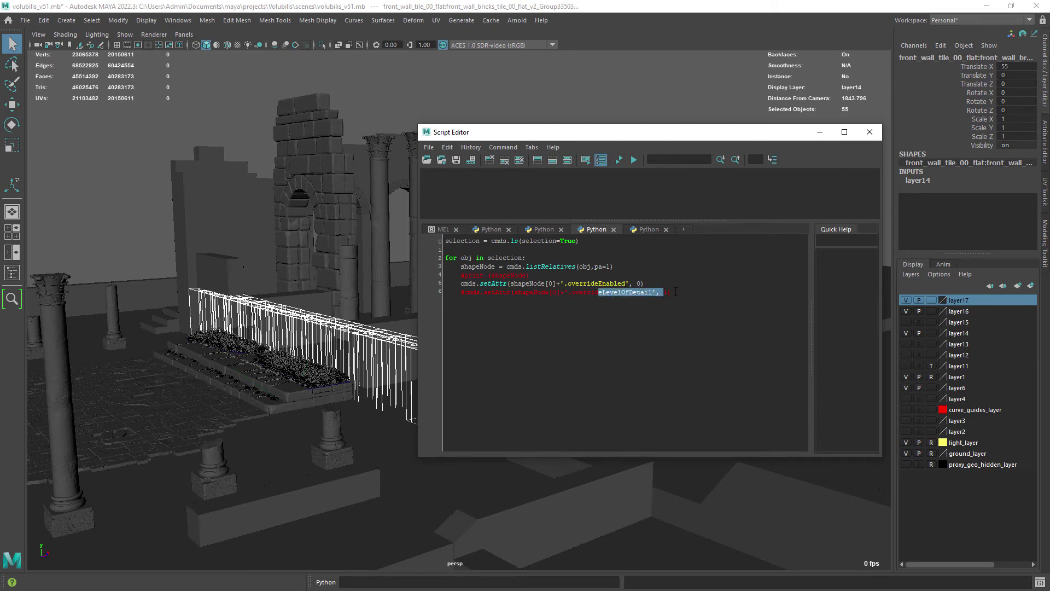
{"action": "left_click", "coordinate": [672, 293]}
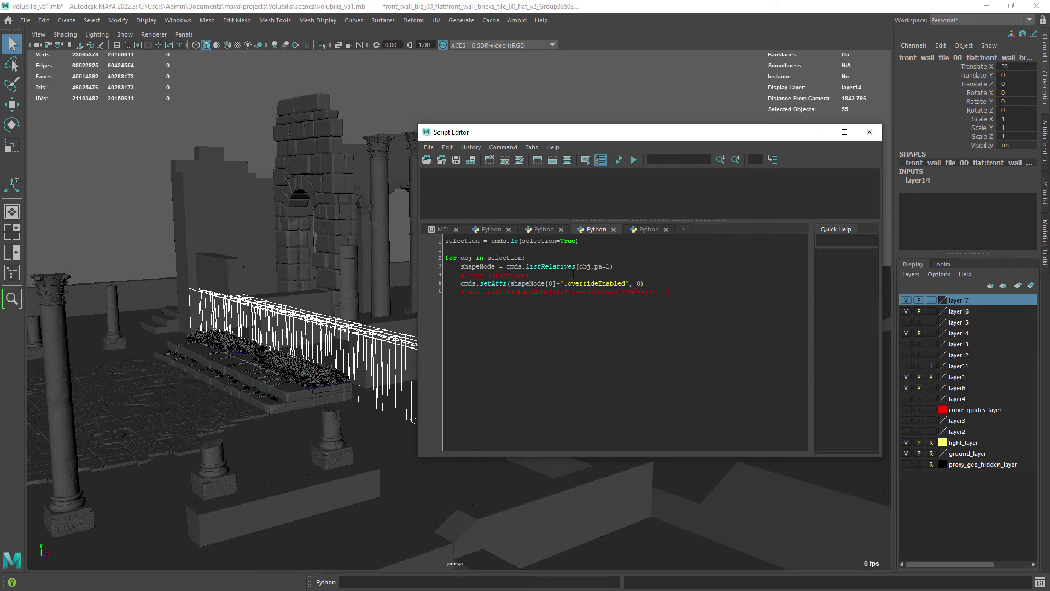
{"action": "left_click", "coordinate": [619, 159]}
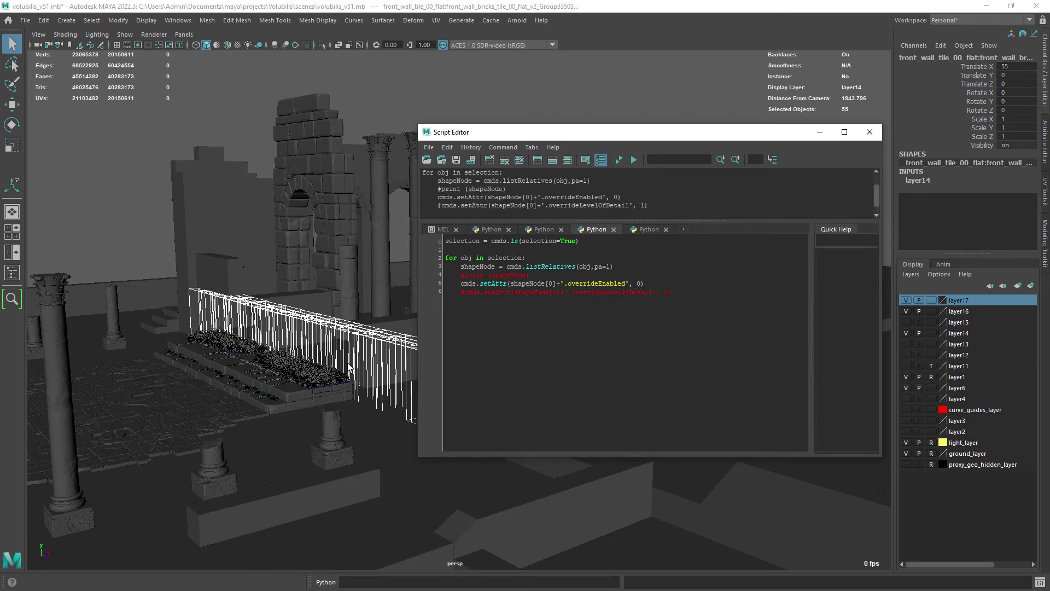
{"action": "left_click", "coordinate": [820, 132]}
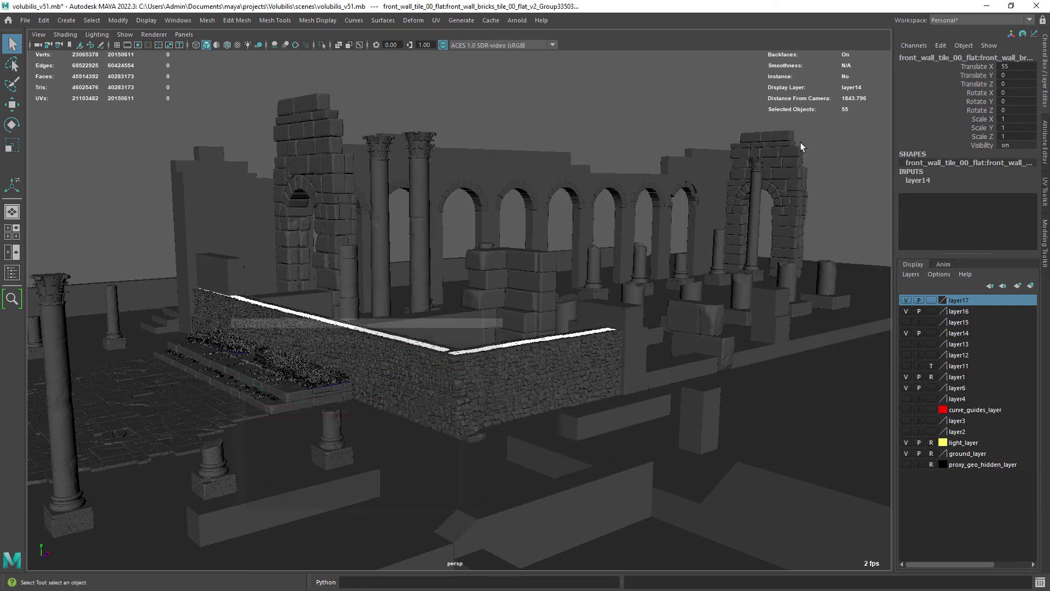